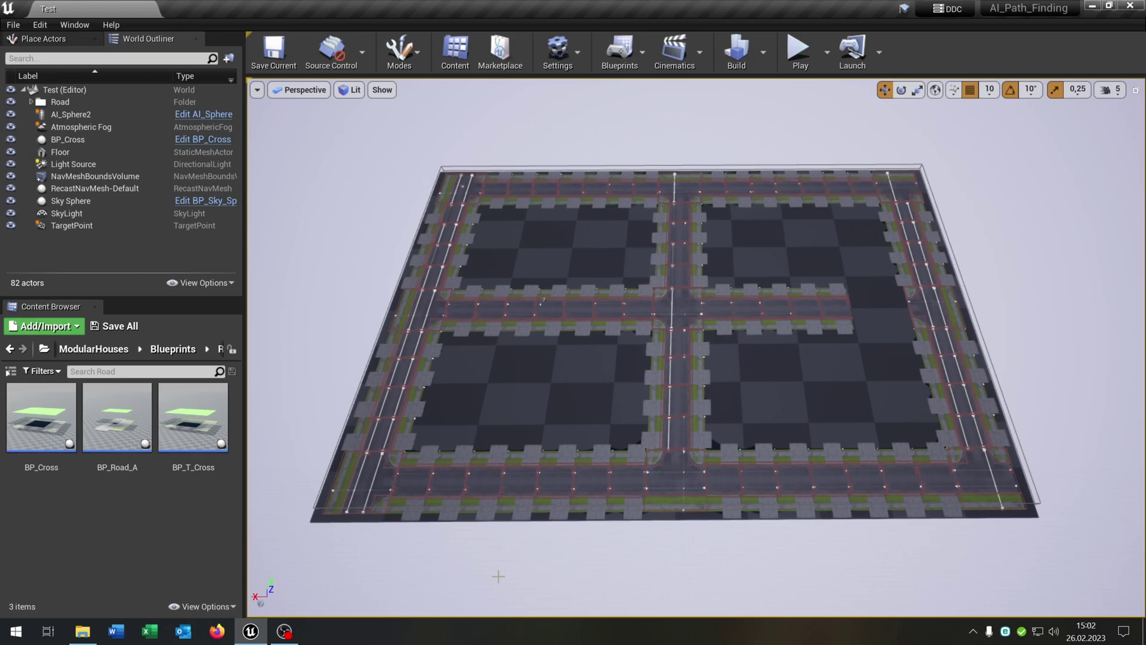
Step: Play the level in the editor to preview the path finding
click(800, 51)
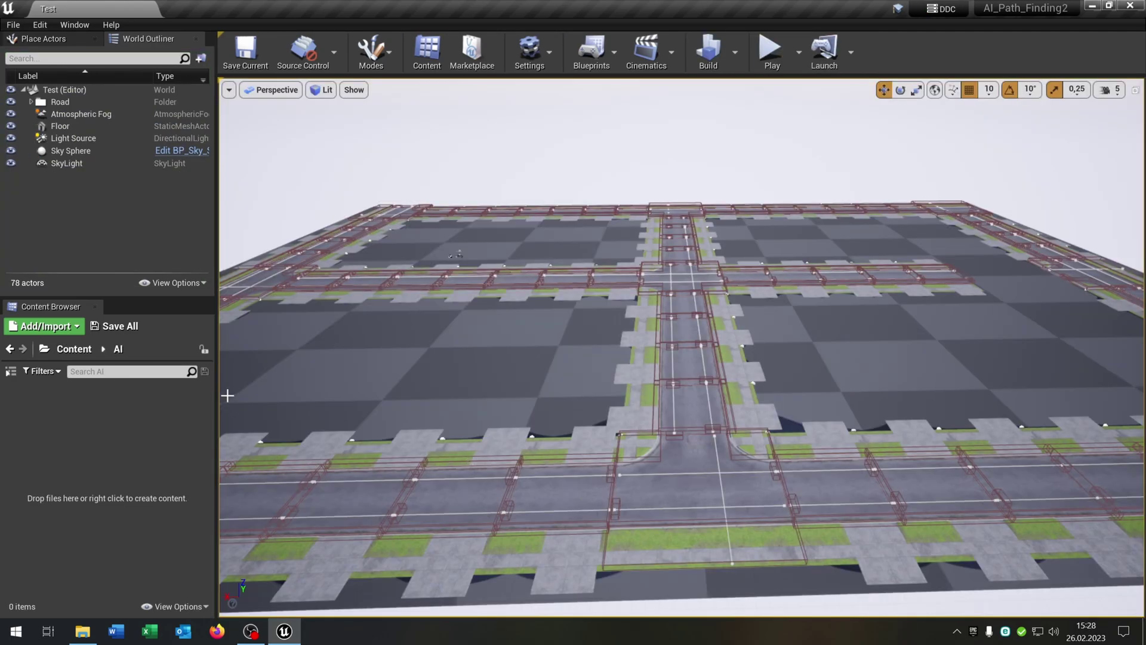
Step: Create a Character blueprint class named AI_Sphere in the AI content folder and open it for editing
right_click(106, 427)
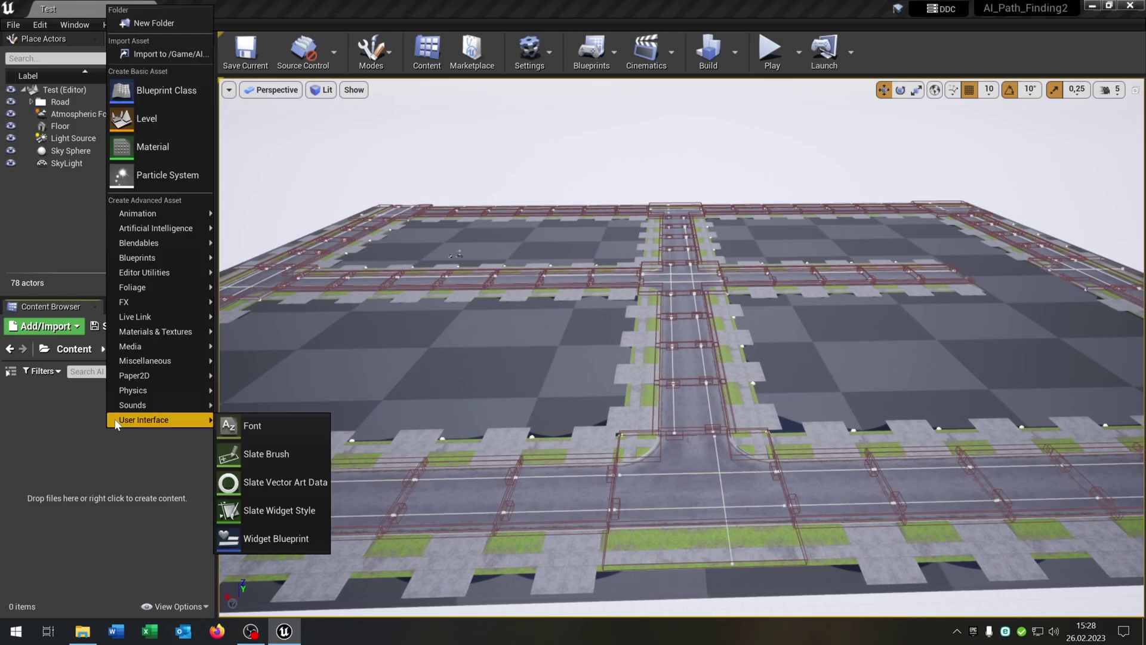
click(196, 85)
click(456, 260)
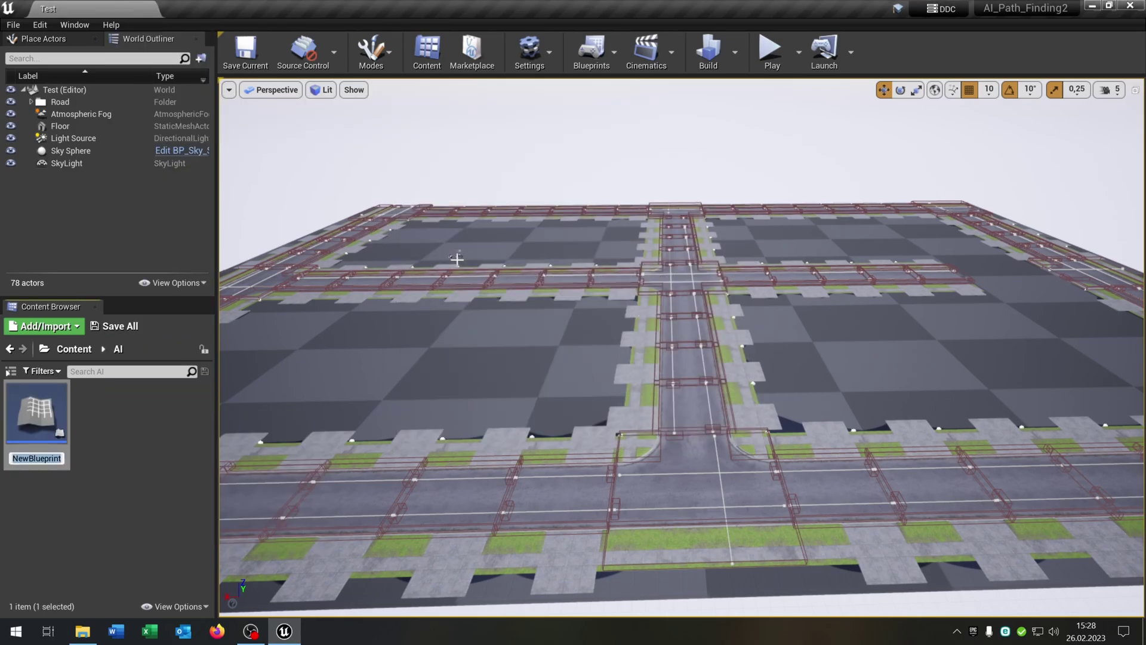
text(AI_Sphere)
key(Return)
key(Return)
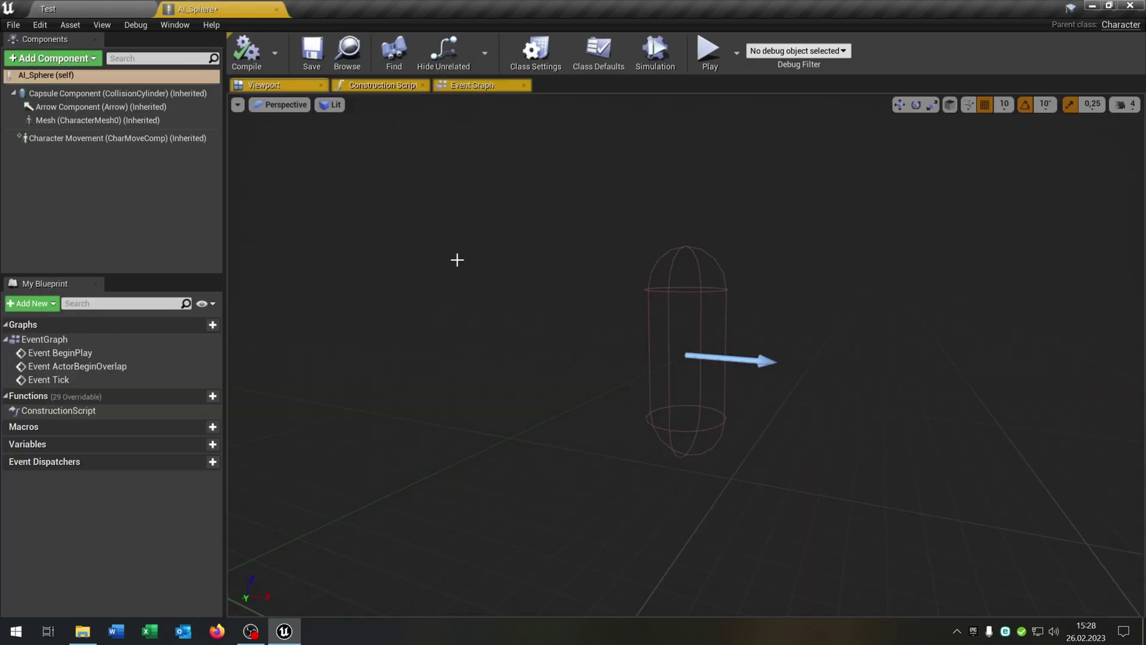
Step: Add a Sphere mesh component to the AI_Sphere blueprint
click(72, 59)
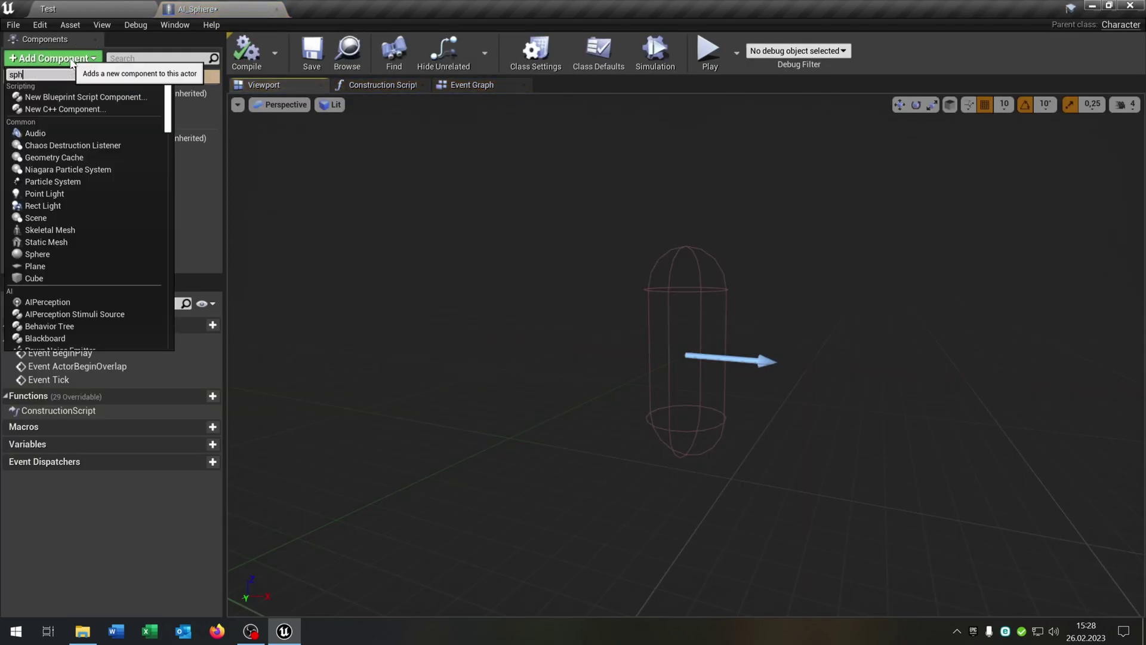
click(78, 95)
click(156, 200)
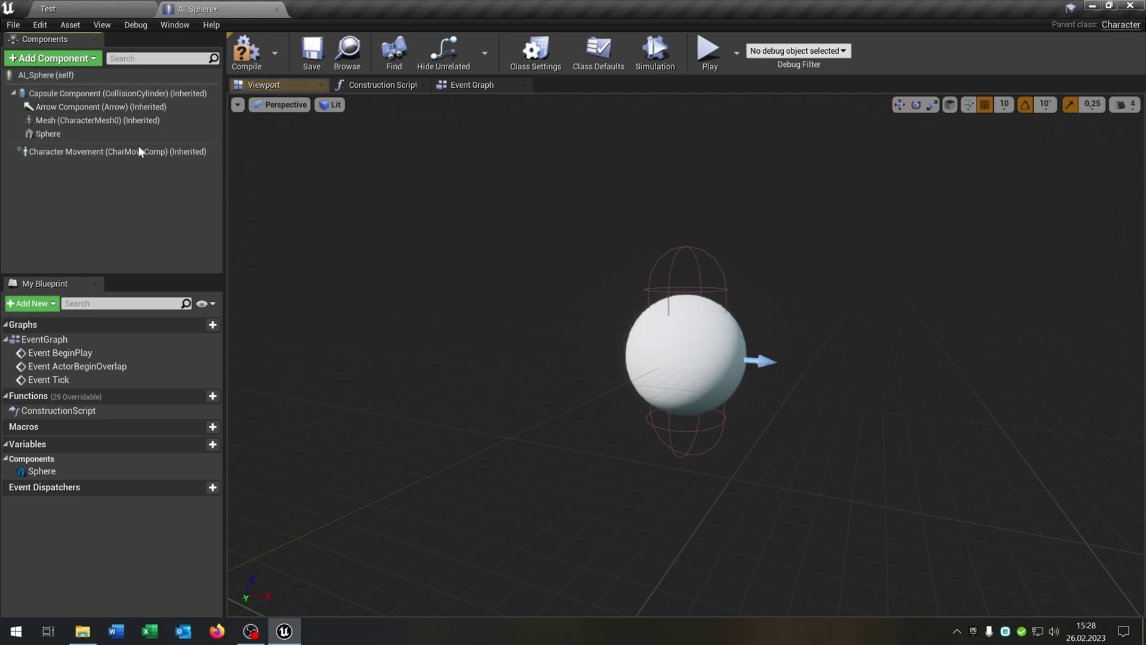
Step: Delete the Event ActorBeginOverlap and Event Tick nodes from the Event Graph, keeping Event BeginPlay
click(480, 85)
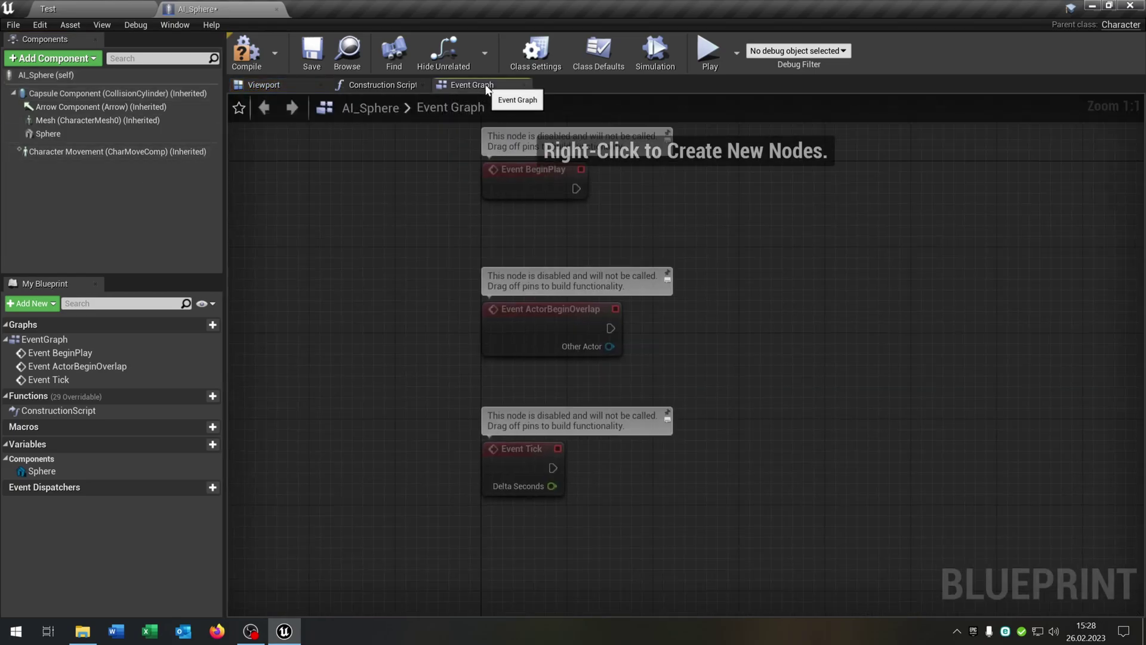
drag(429, 329, 673, 544)
key(Delete)
key(Home)
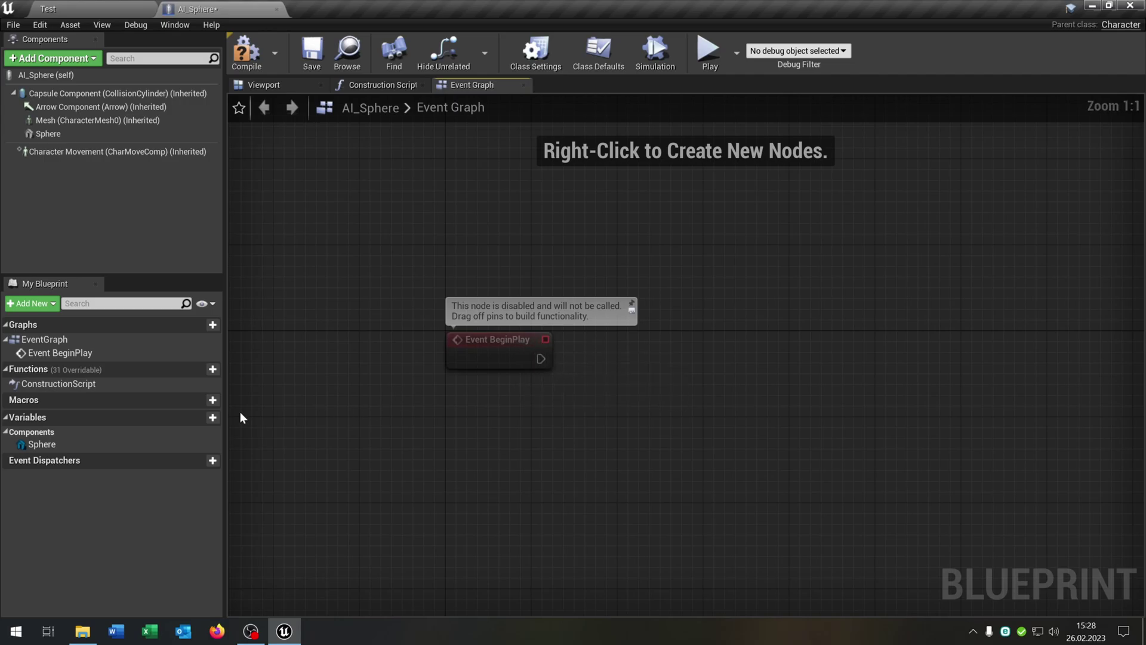
Step: Add an instance-editable variable named Target of type Target Point and save the blueprint
click(213, 417)
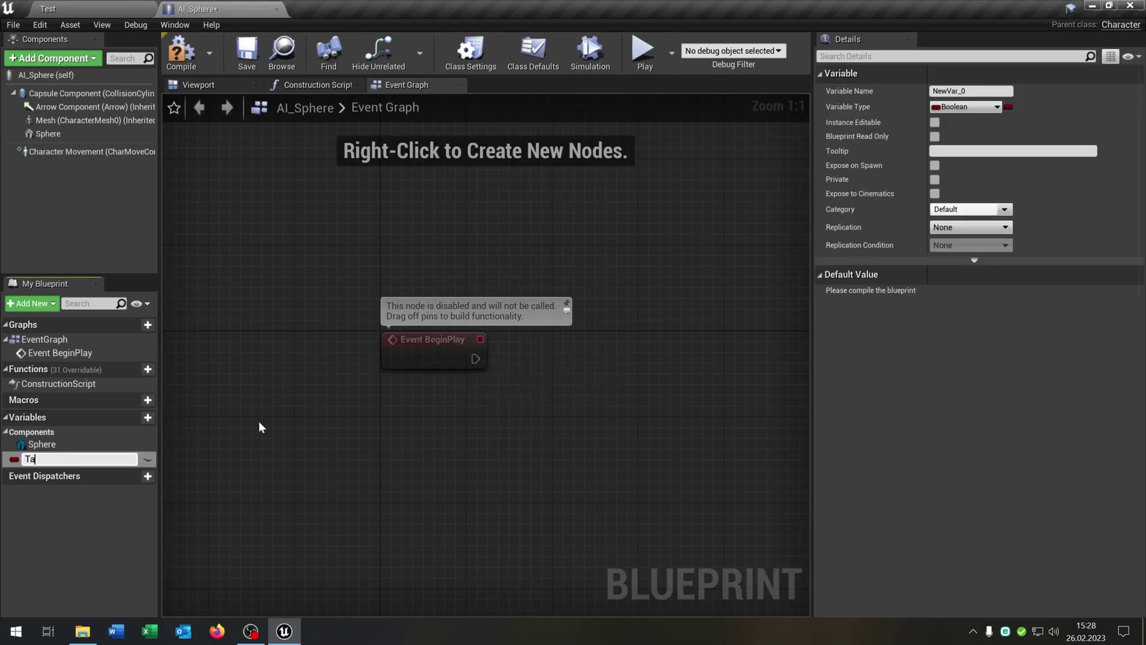
text(Target)
key(Return)
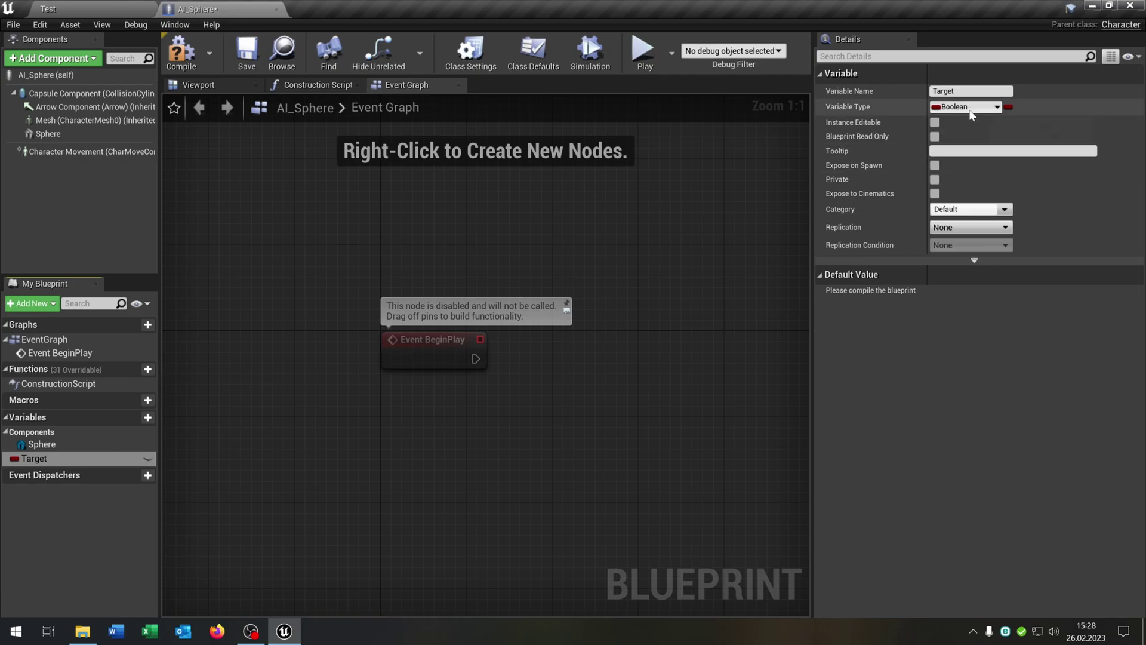
click(967, 107)
text(targ)
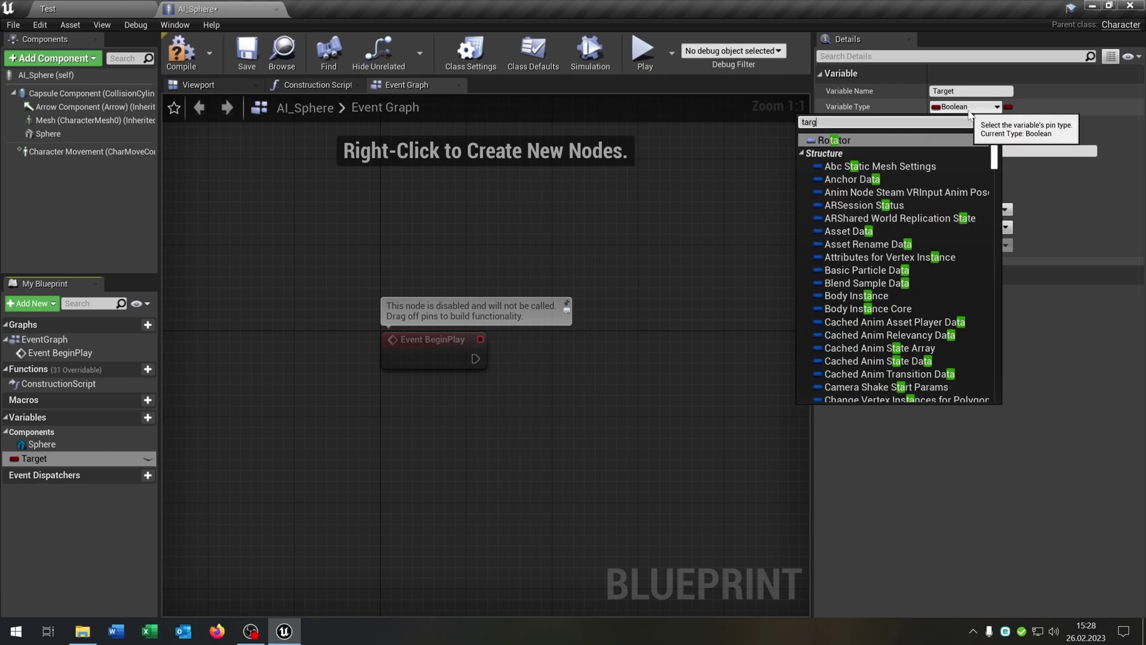
mouse_move(926, 332)
click(1035, 335)
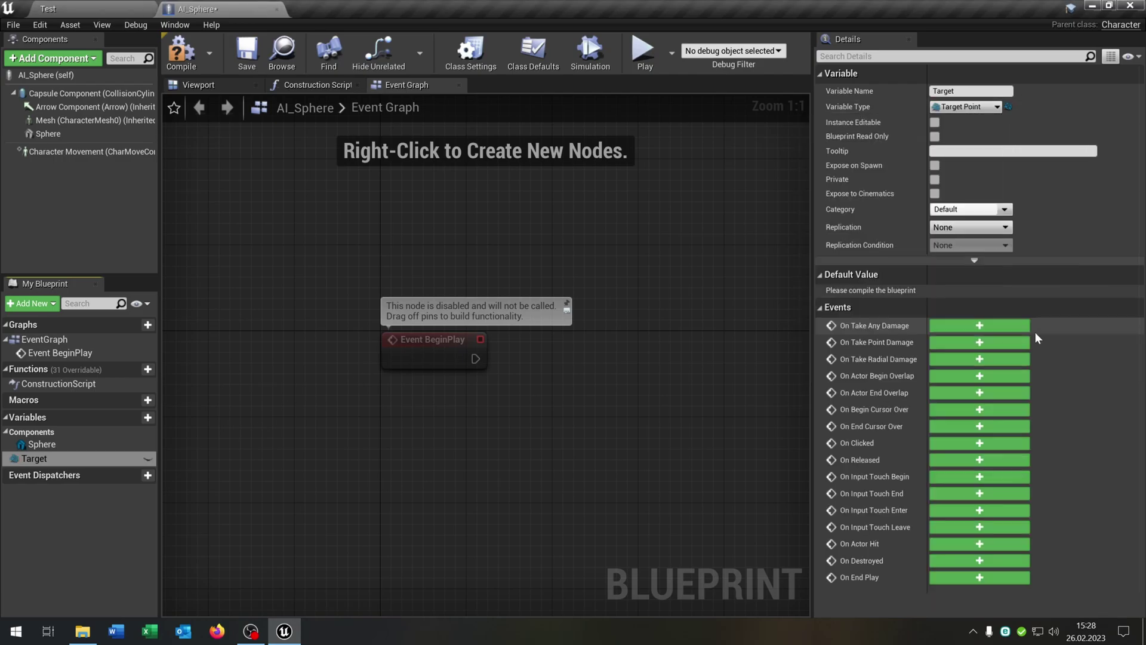
click(148, 458)
click(246, 66)
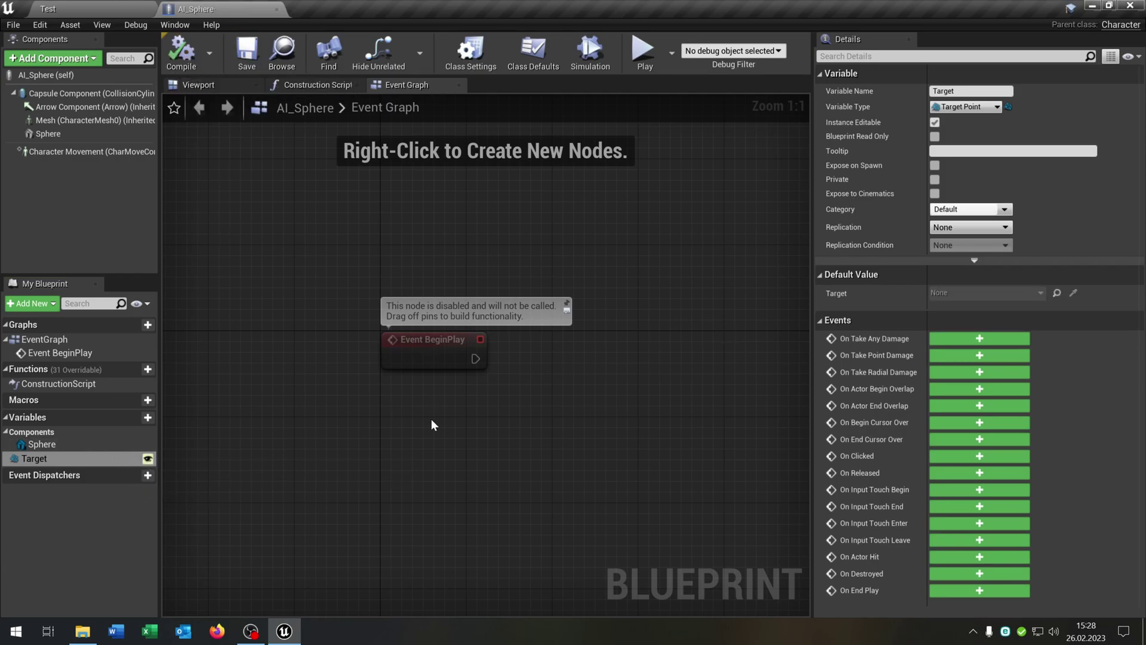
Step: Place a Self reference node and a getter for the Target variable beneath Event BeginPlay
right_click(412, 400)
text(self)
key(Return)
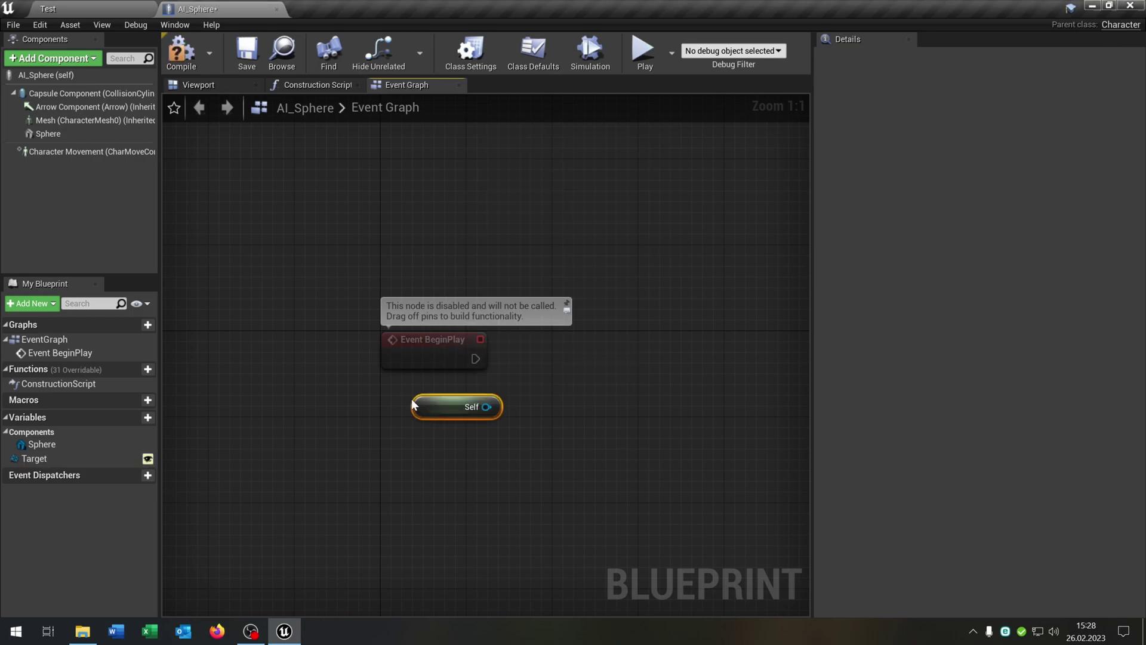
drag(428, 403, 408, 392)
drag(34, 458, 385, 432)
click(413, 443)
click(557, 421)
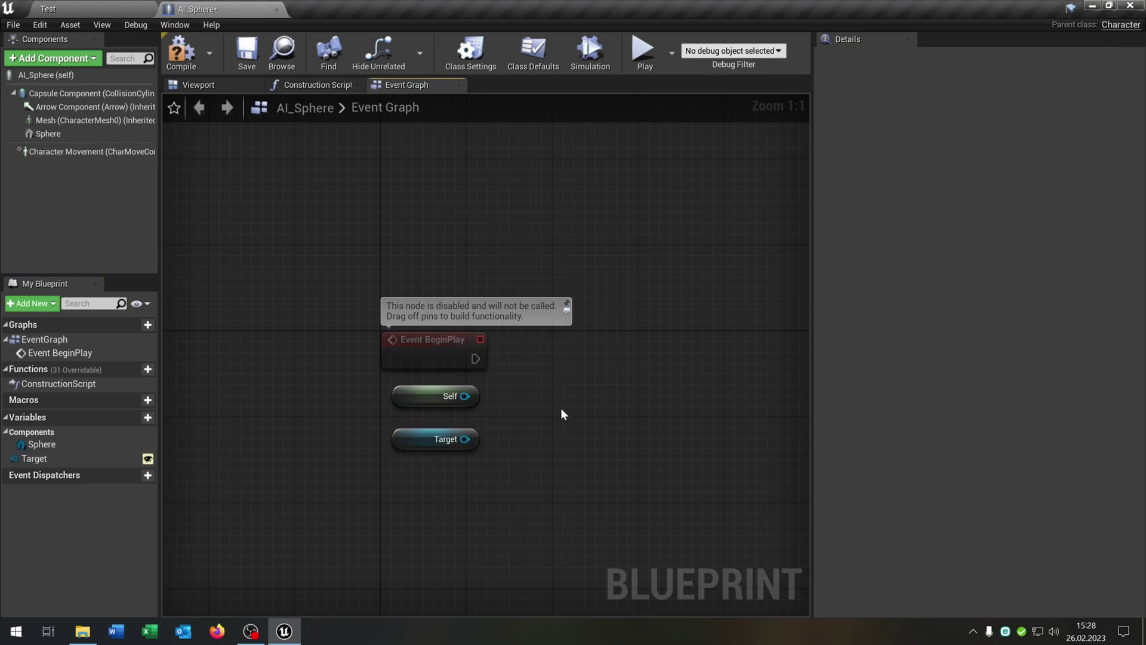
Step: Add an AI MoveTo node triggered by Event BeginPlay, wire Self to Pawn and Target to Target Actor, and compile and save the blueprint
right_click(571, 358)
text(ai)
key(Return)
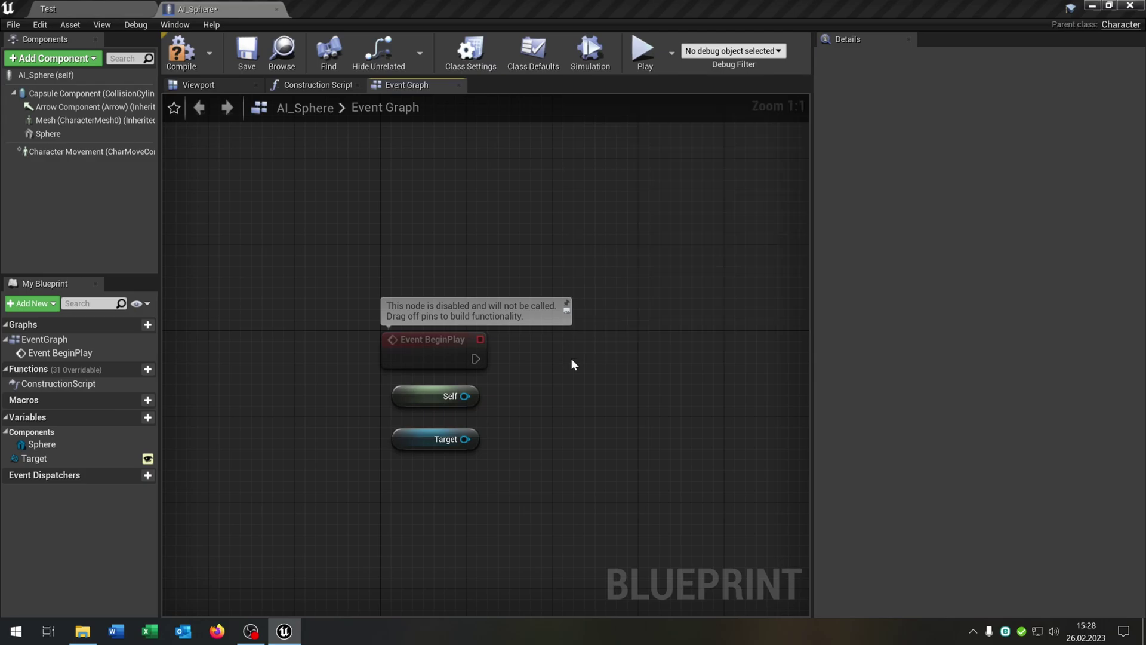
drag(602, 370, 559, 338)
drag(475, 358, 543, 358)
drag(464, 396, 543, 377)
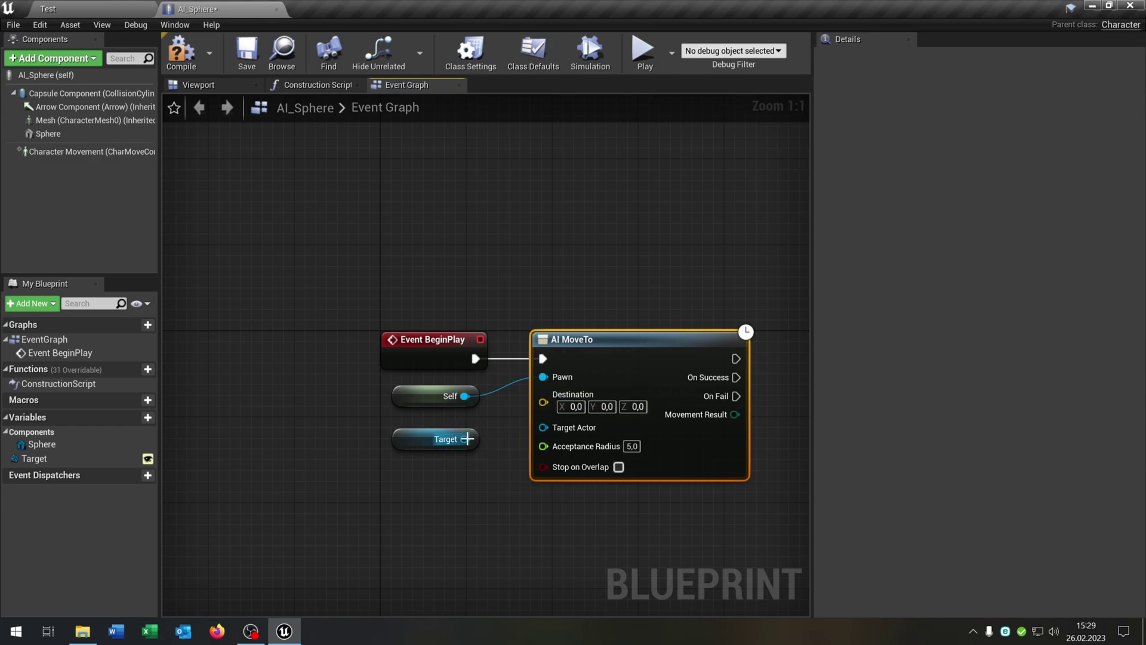
drag(465, 439, 550, 433)
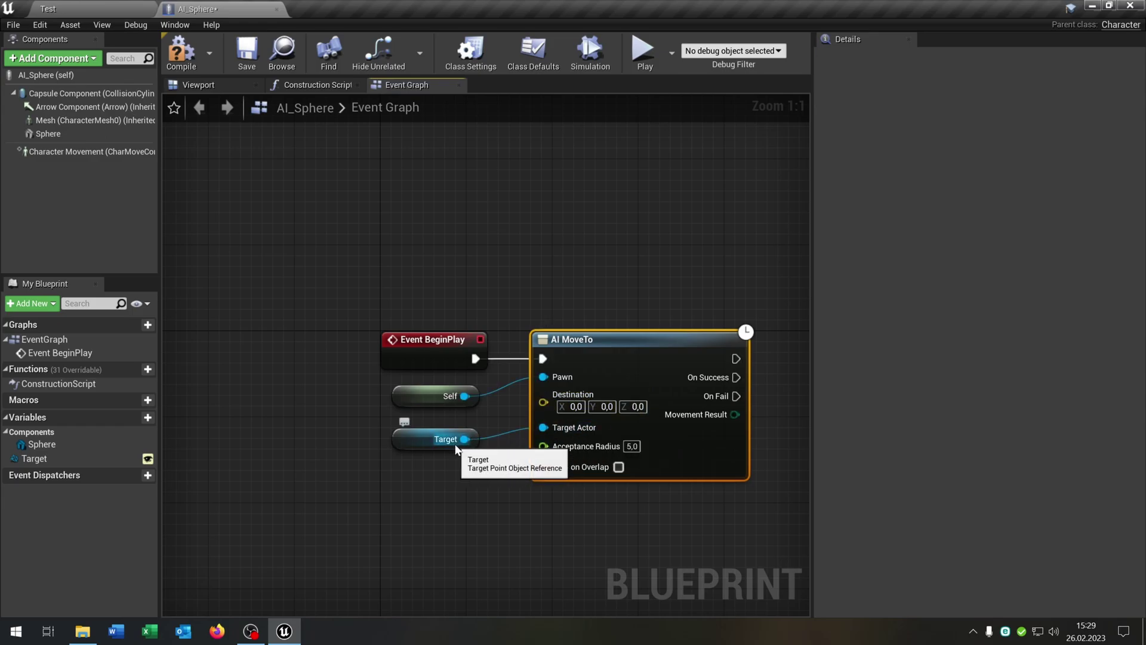
click(195, 55)
click(254, 66)
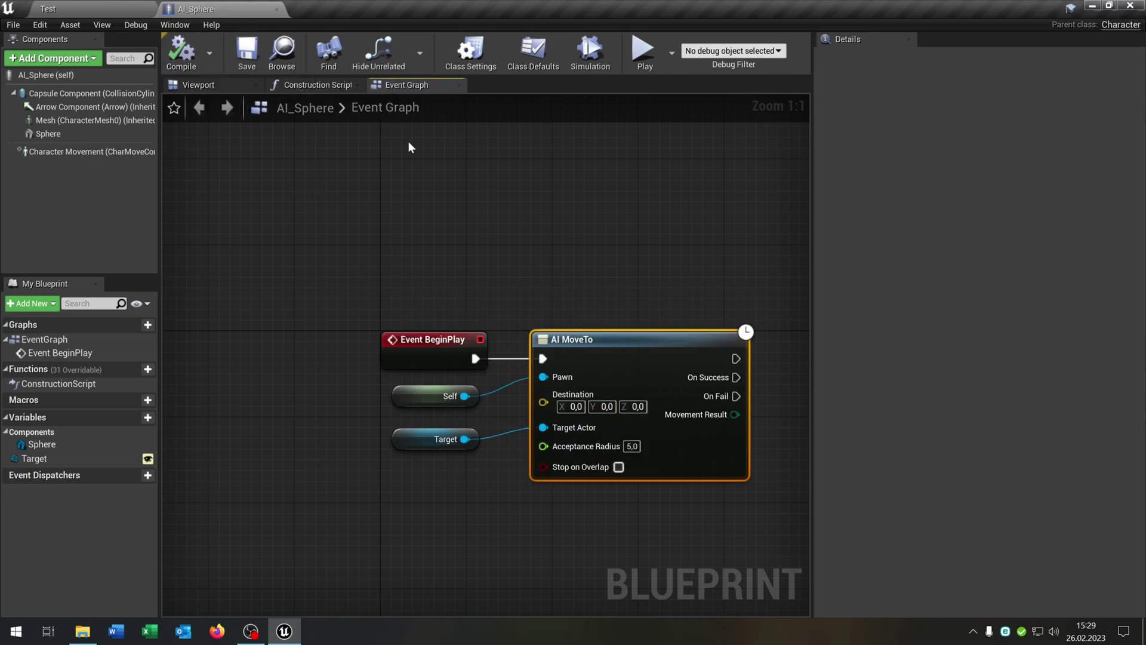
Step: Set the Character Movement component's Max Acceleration and Max Walk Speed to 900000
click(87, 153)
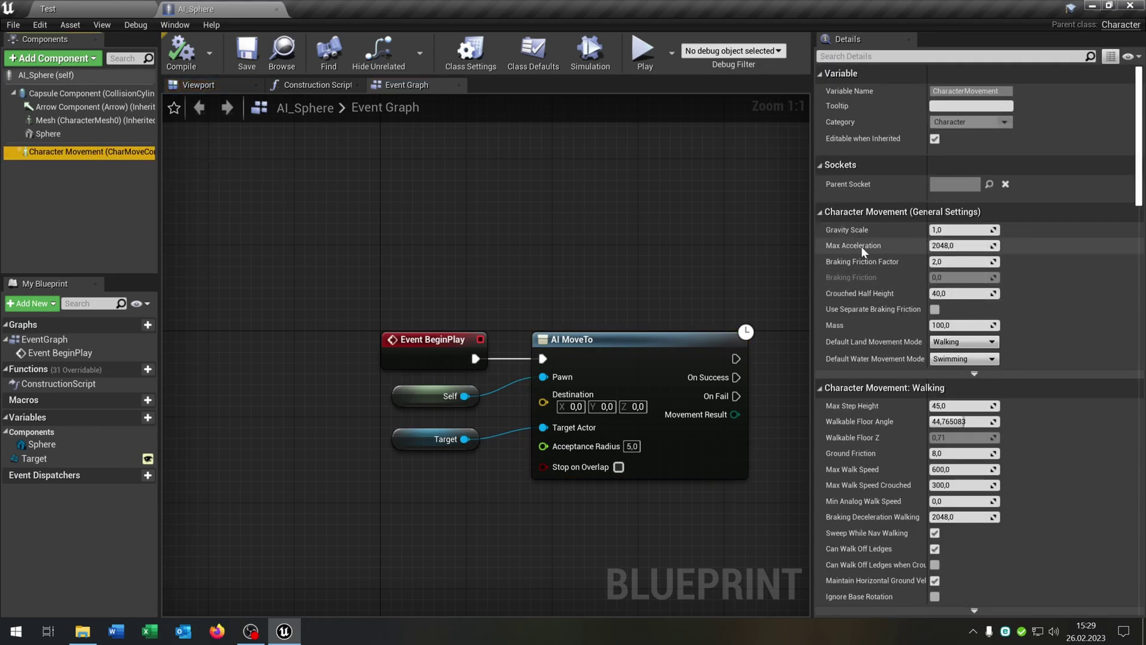
click(962, 245)
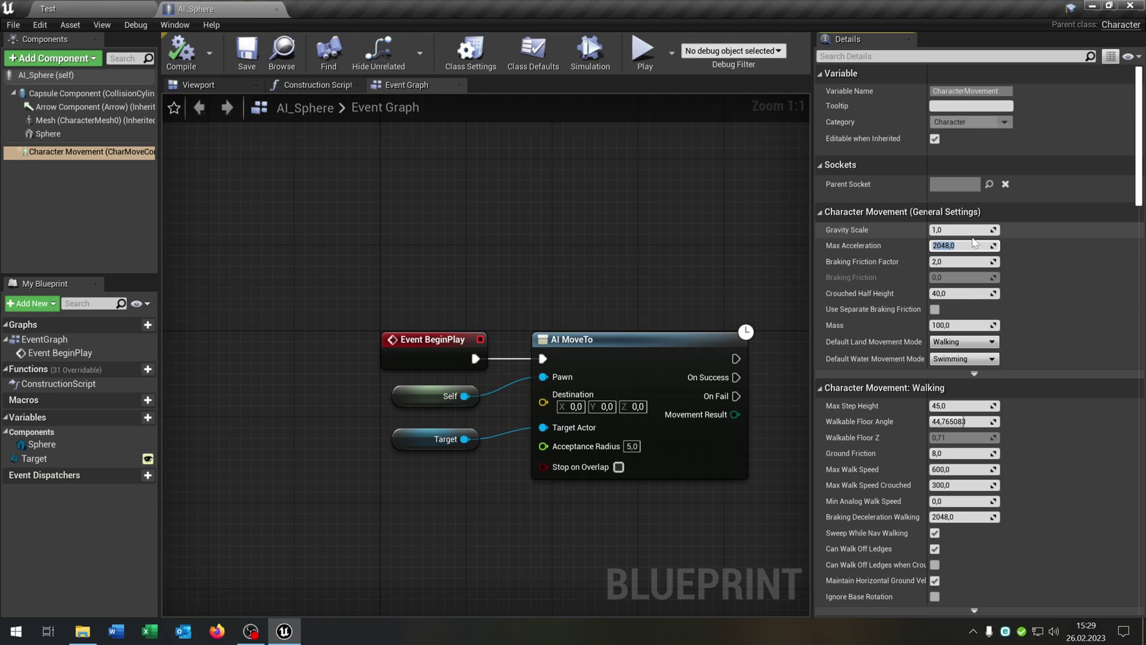
key(Return)
key(ctrl+c)
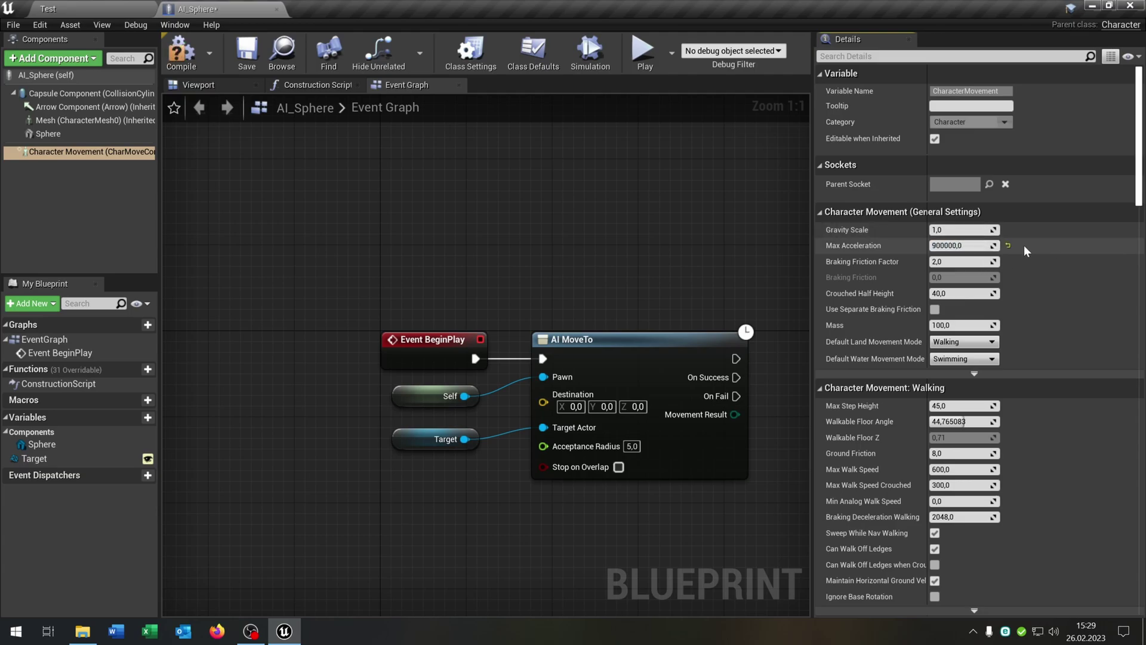
click(965, 468)
key(ctrl+v)
click(1049, 438)
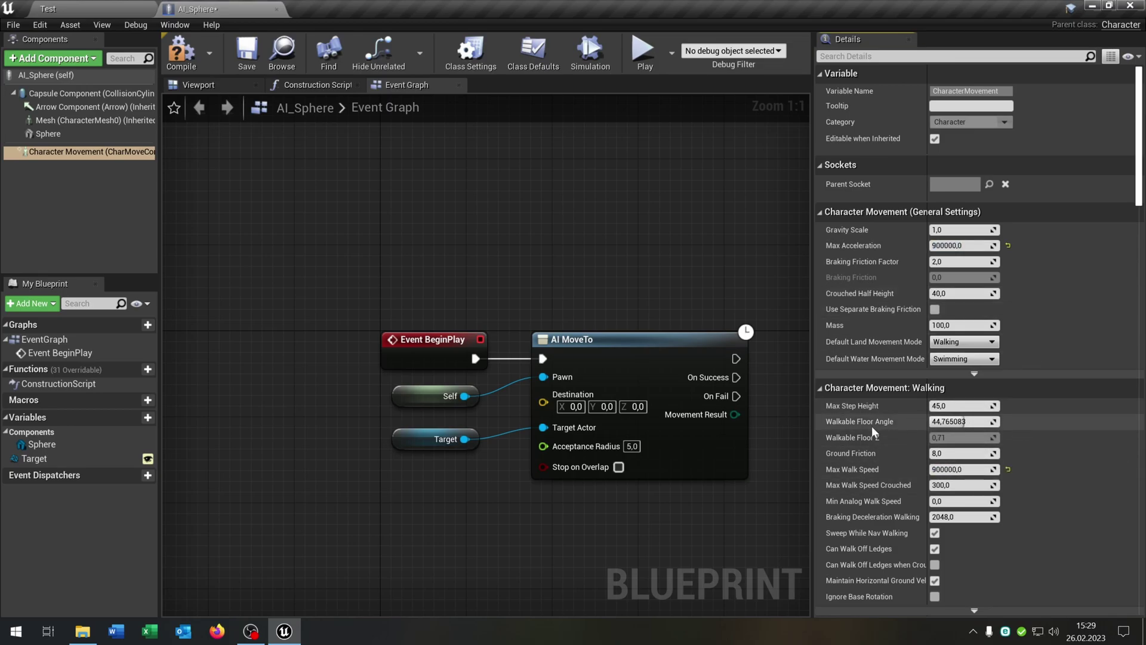
Step: Set the Character Movement's Walkable Floor Angle to 90 and its Ground Friction to 500
click(961, 422)
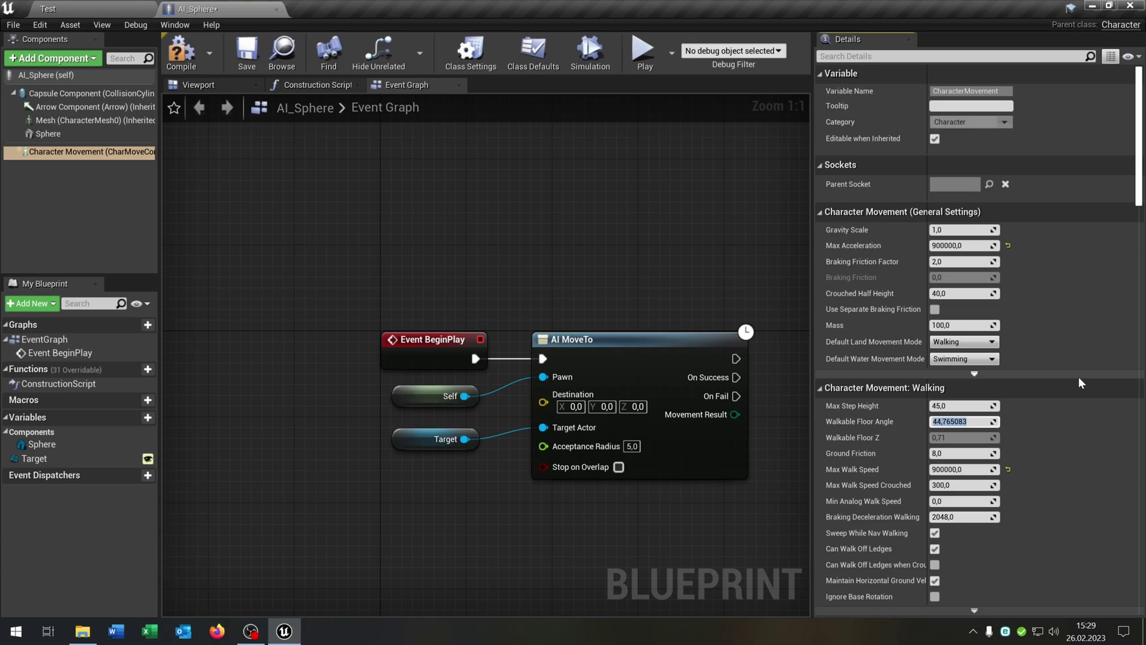
text(90)
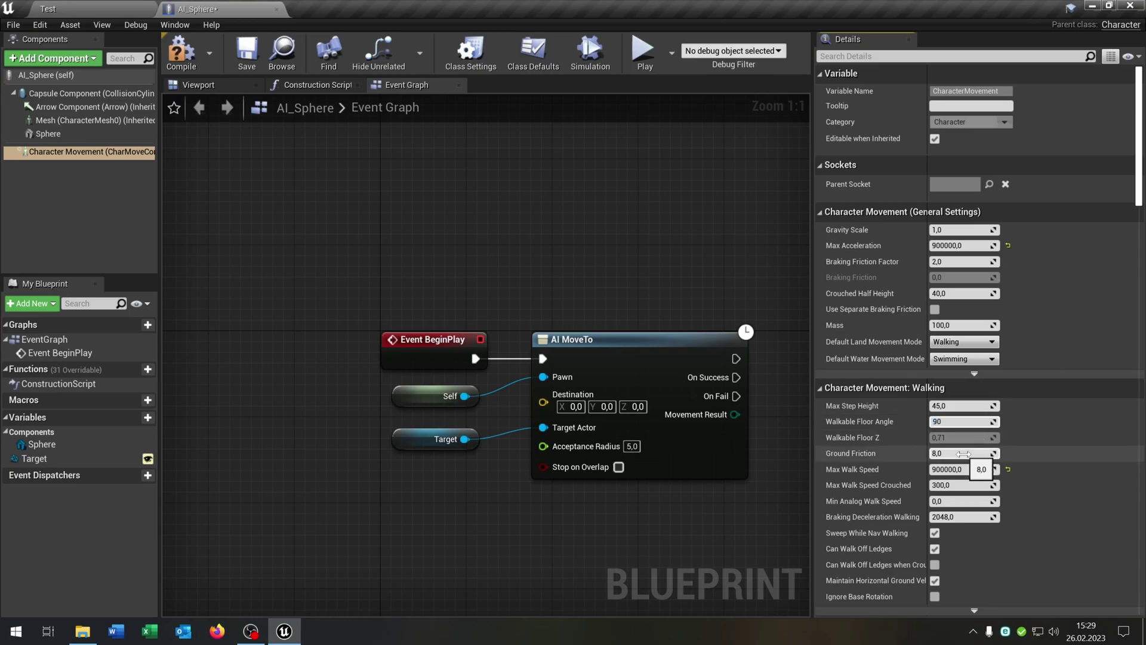
click(995, 449)
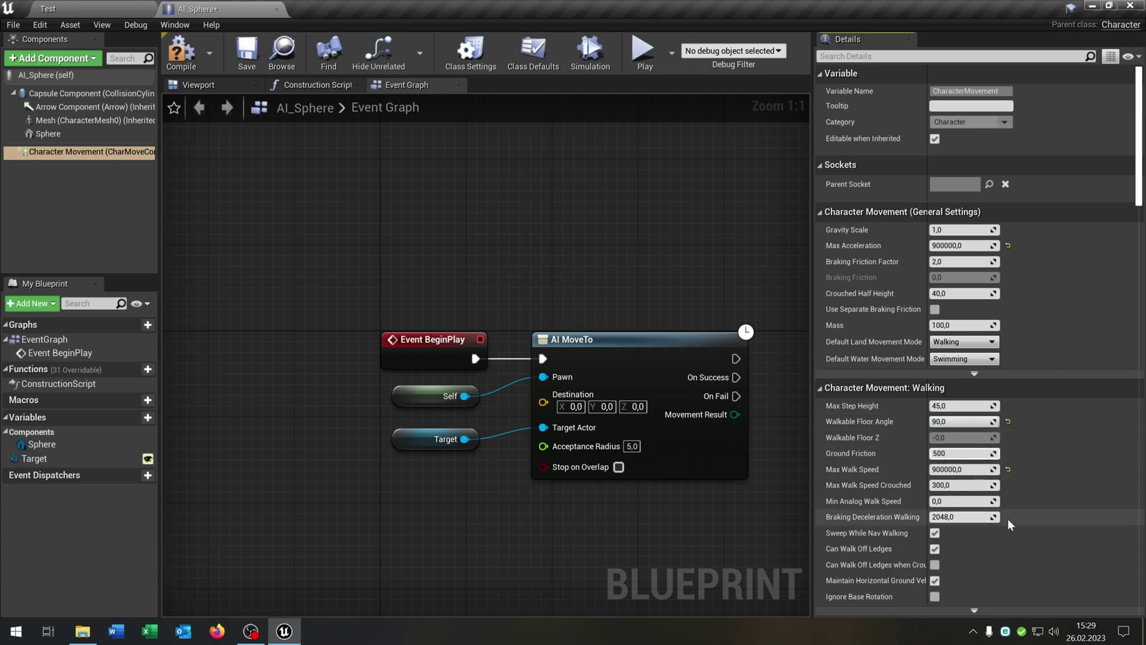
key(Return)
Step: Disable Sweep While Nav Walking and Can Walk Off Ledges, enable Ignore Base Rotation, and compile the blueprint
click(935, 533)
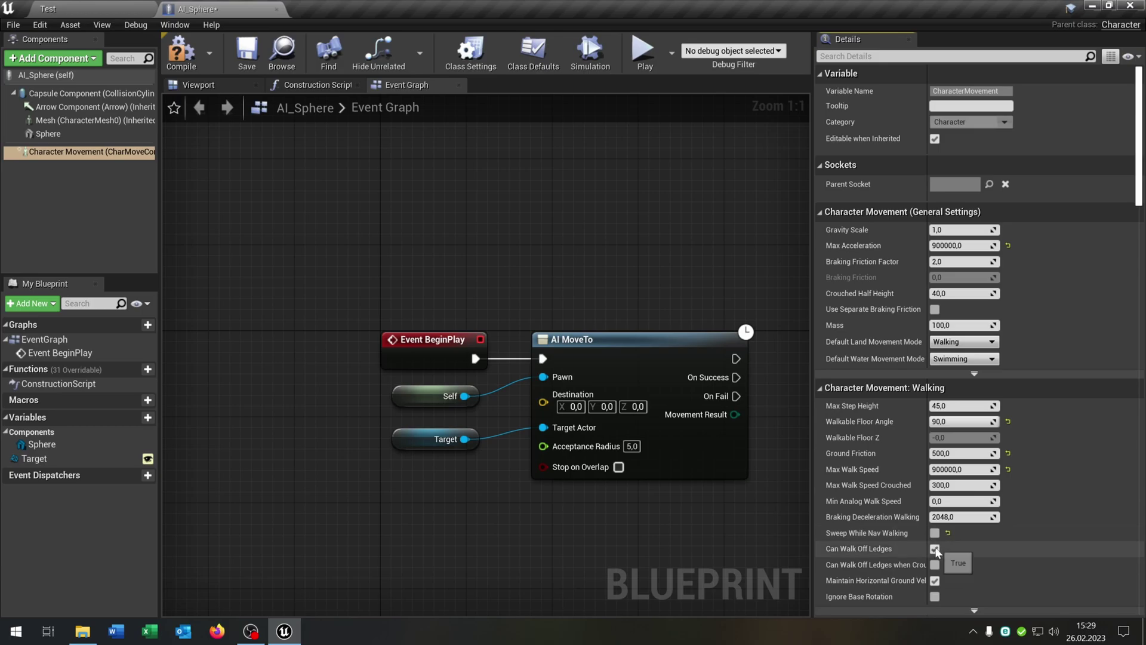
click(935, 549)
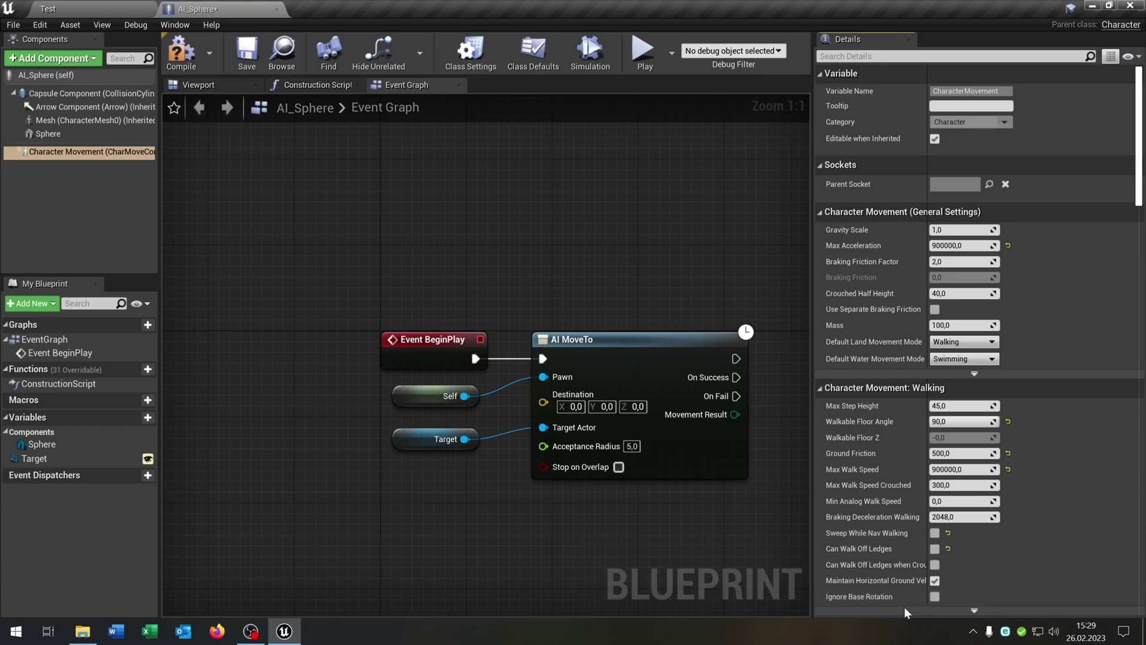
click(935, 597)
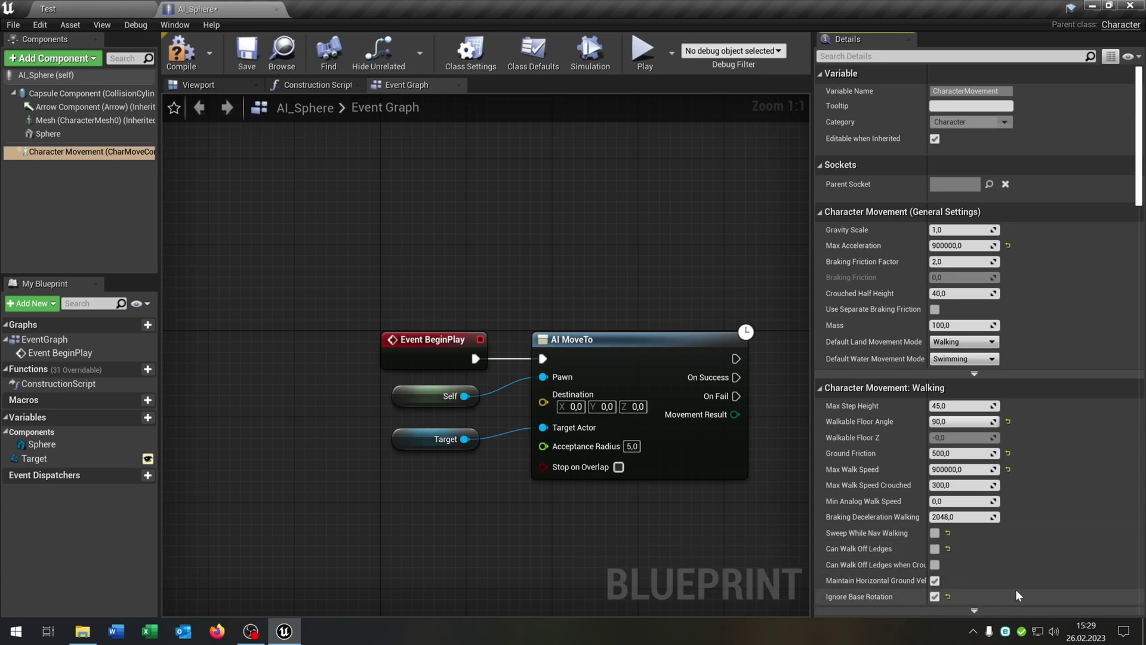
scroll(1018, 585, down, 1)
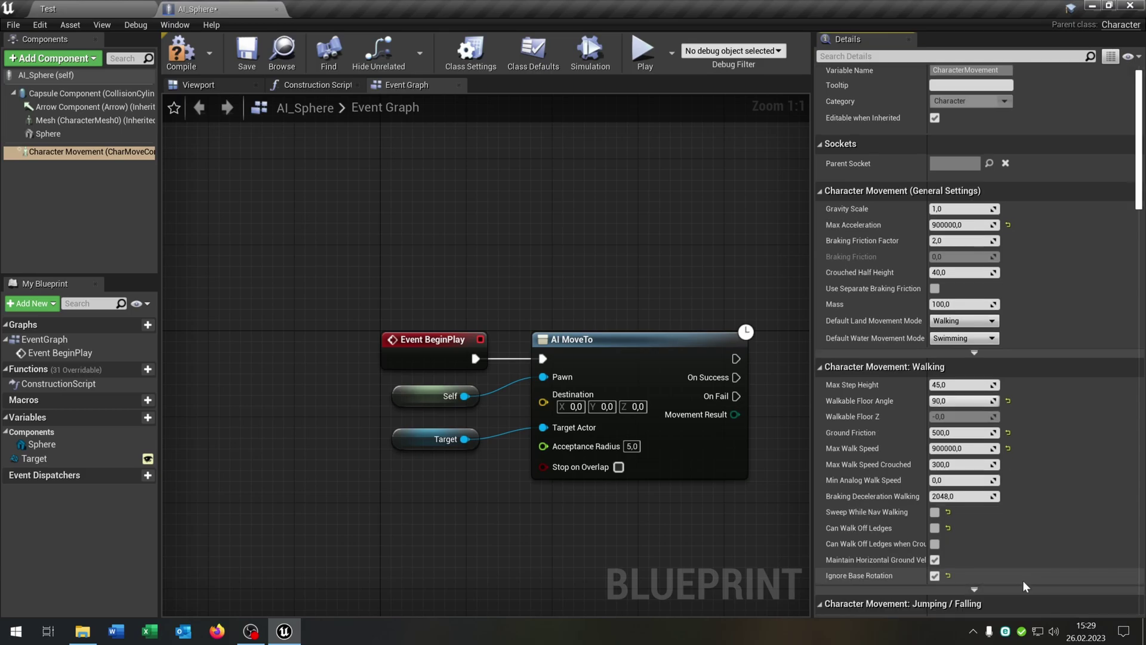
click(199, 52)
Step: Place an AI_Sphere actor in the Test level on the road at the far-left corner of the map
click(104, 10)
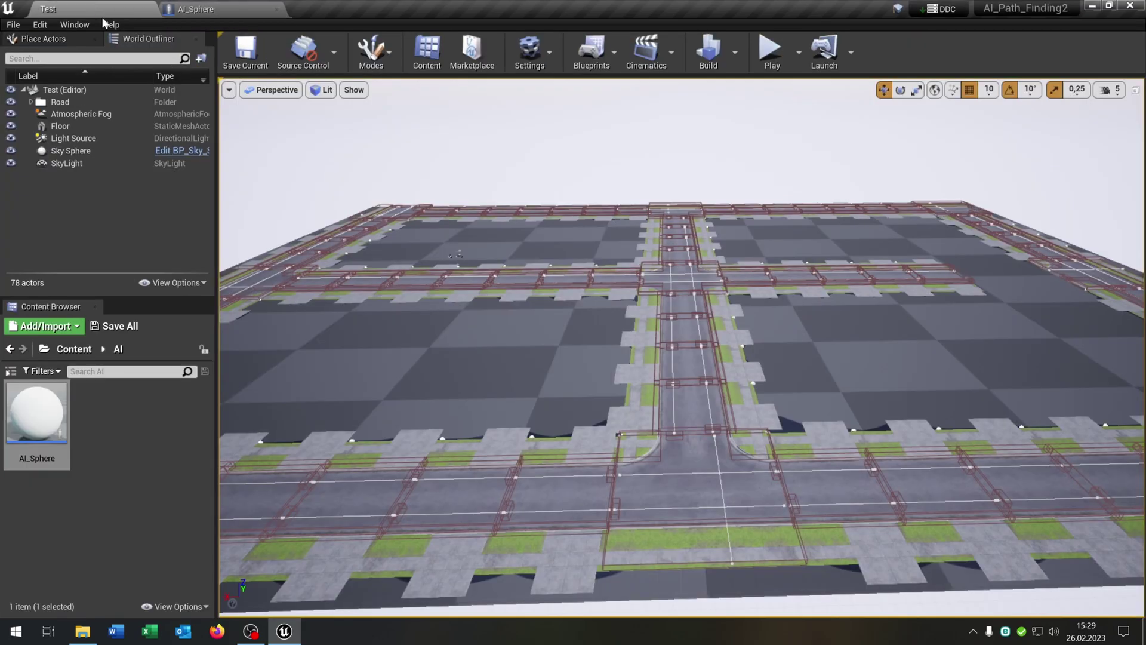
right_drag(316, 376, 222, 376)
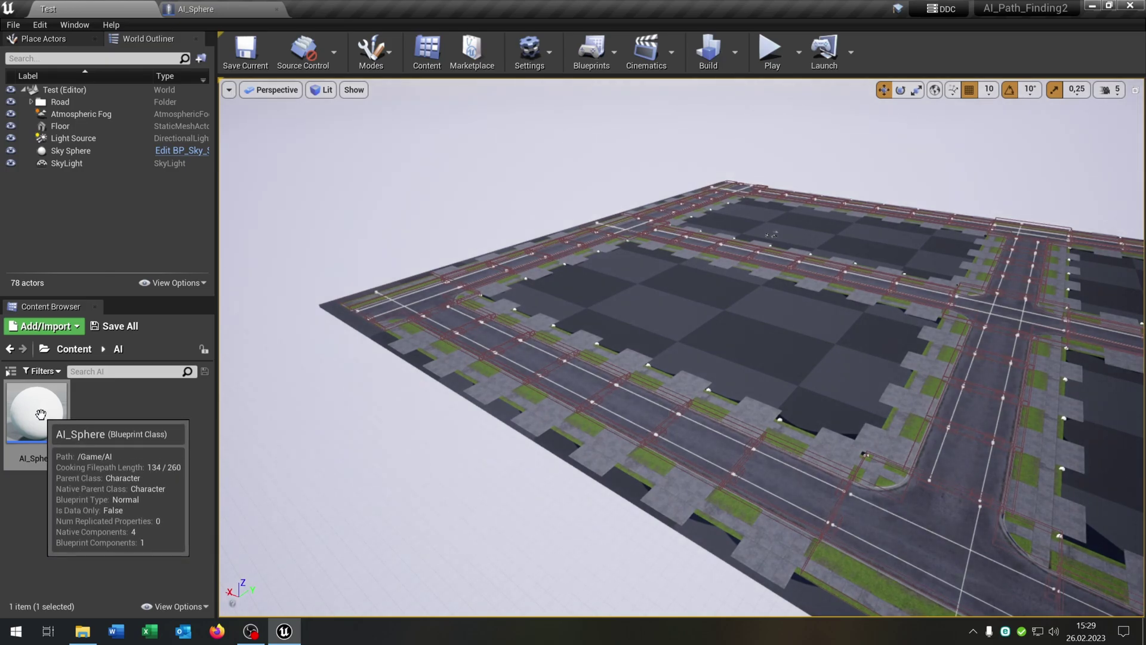
drag(40, 413, 408, 284)
click(418, 294)
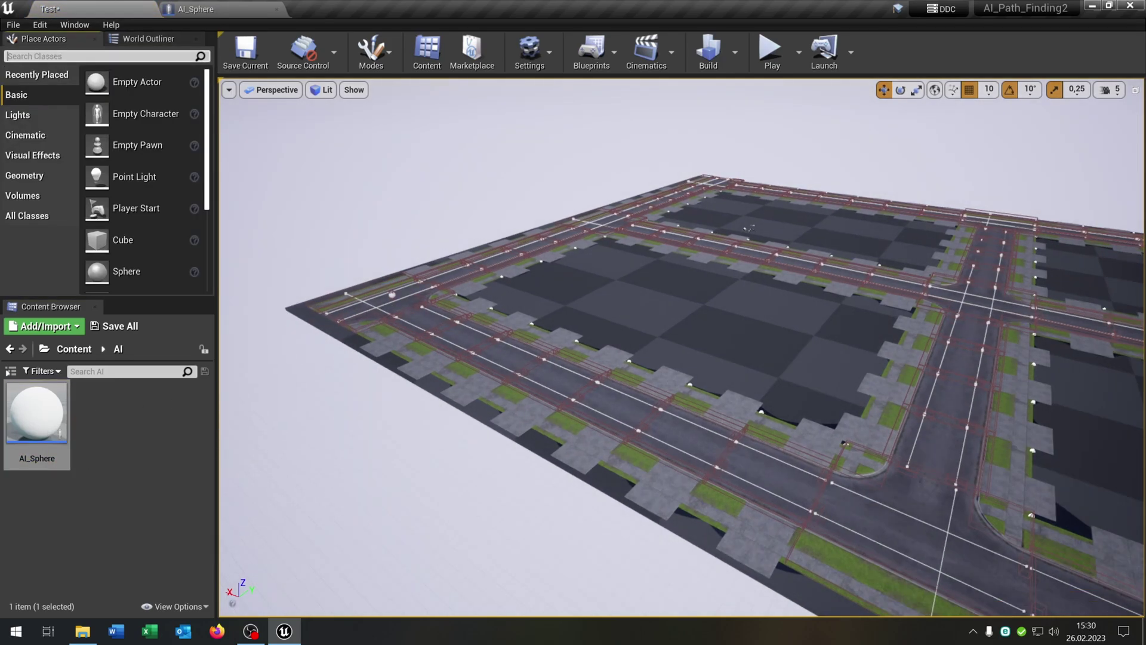
Step: Place a Target Point actor on the road at the T-junction in the foreground of the level
text(target)
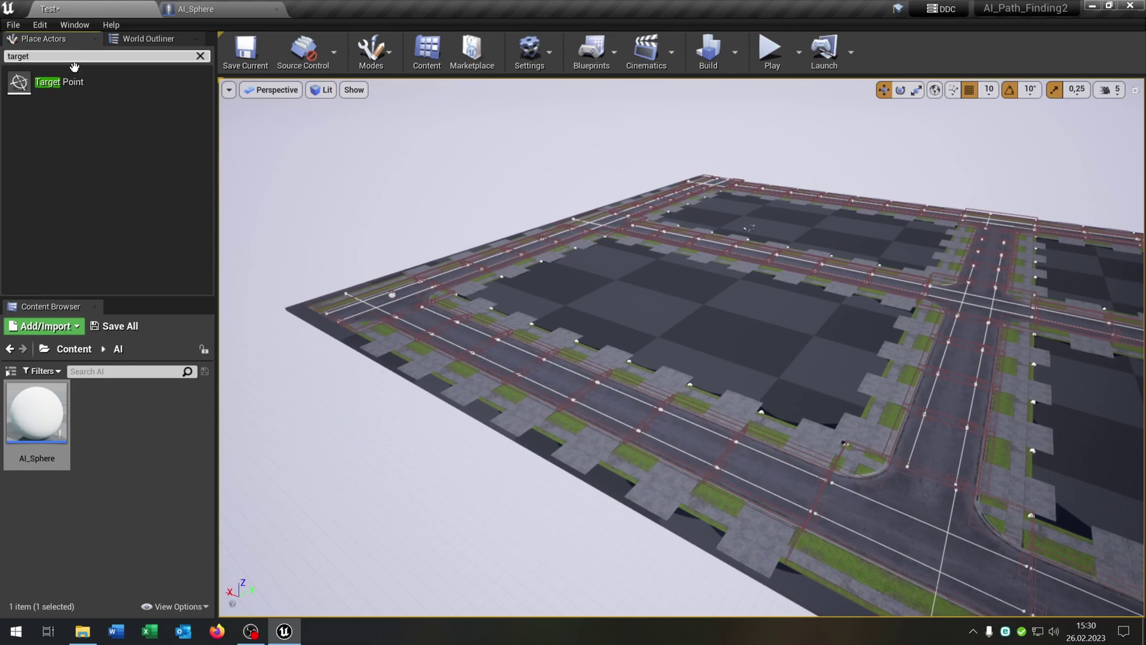
drag(75, 81, 913, 527)
Step: Show the level editor's Details and assign TargetPoint as the Target of the placed AI_Sphere actor
click(75, 24)
mouse_move(98, 63)
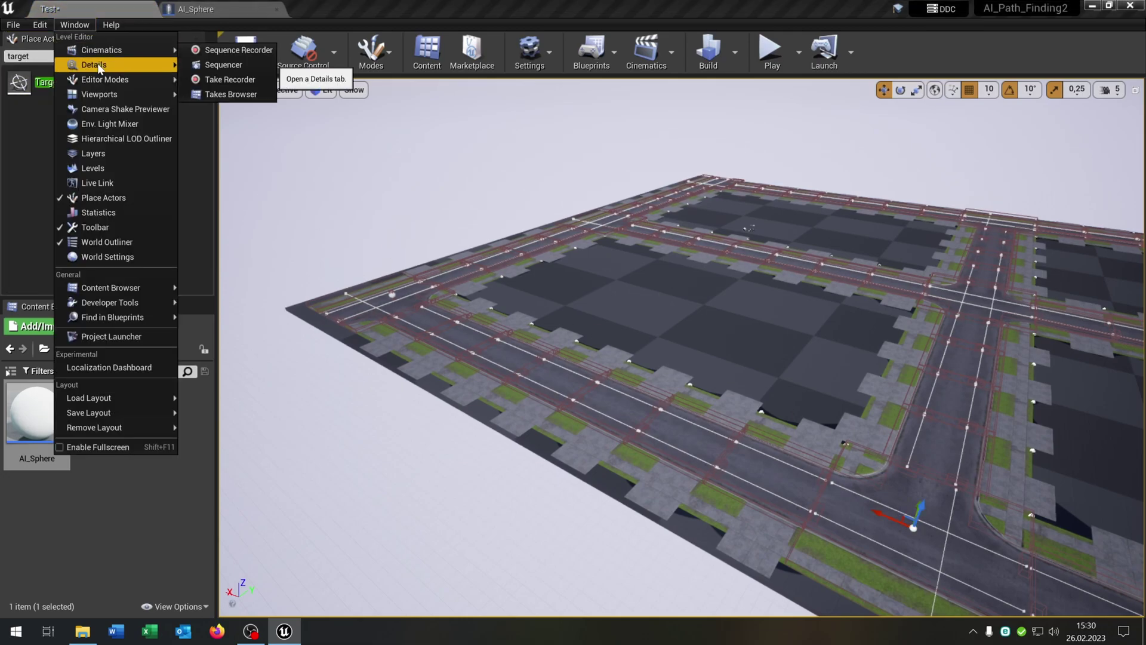
click(198, 64)
click(108, 39)
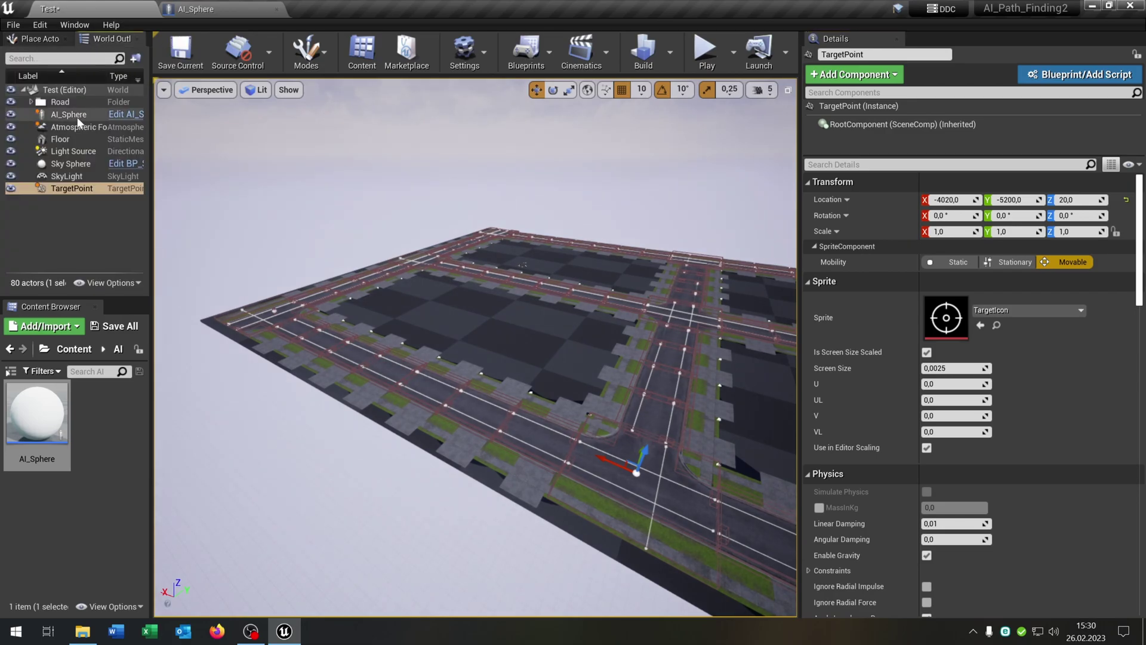
click(62, 114)
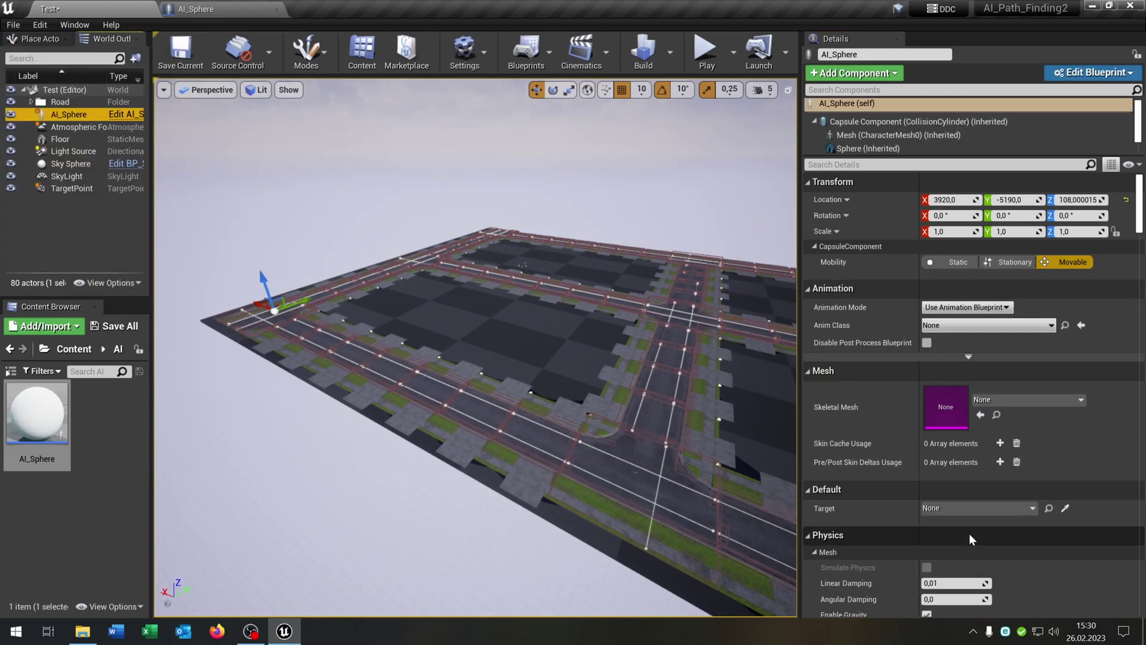
click(963, 508)
click(964, 345)
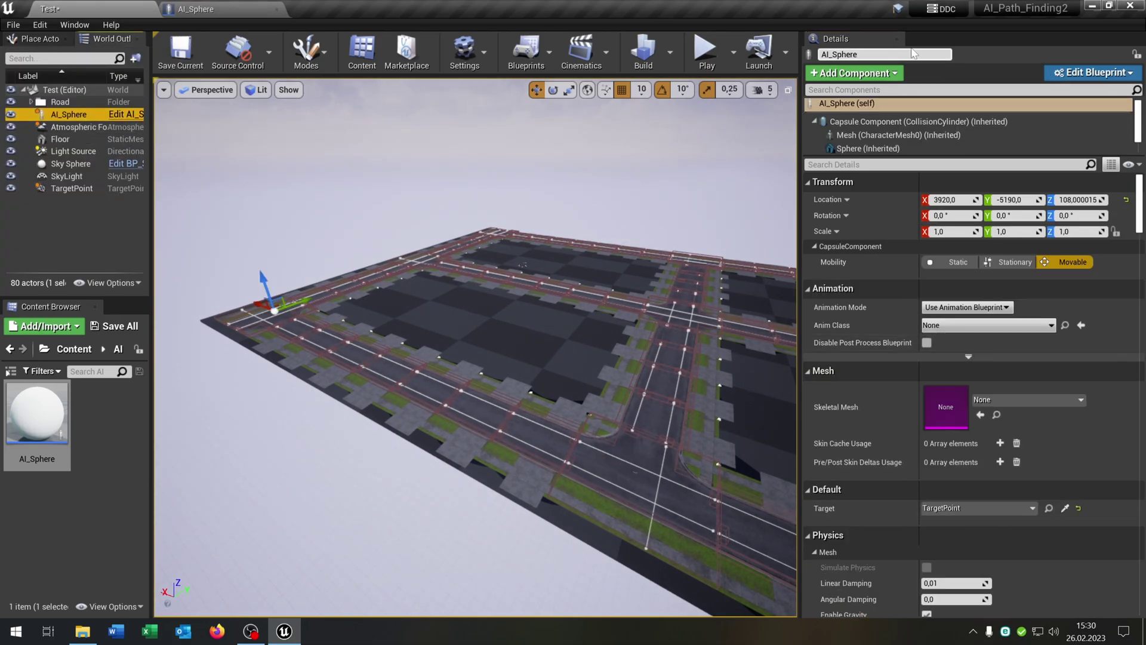
drag(835, 39, 828, 82)
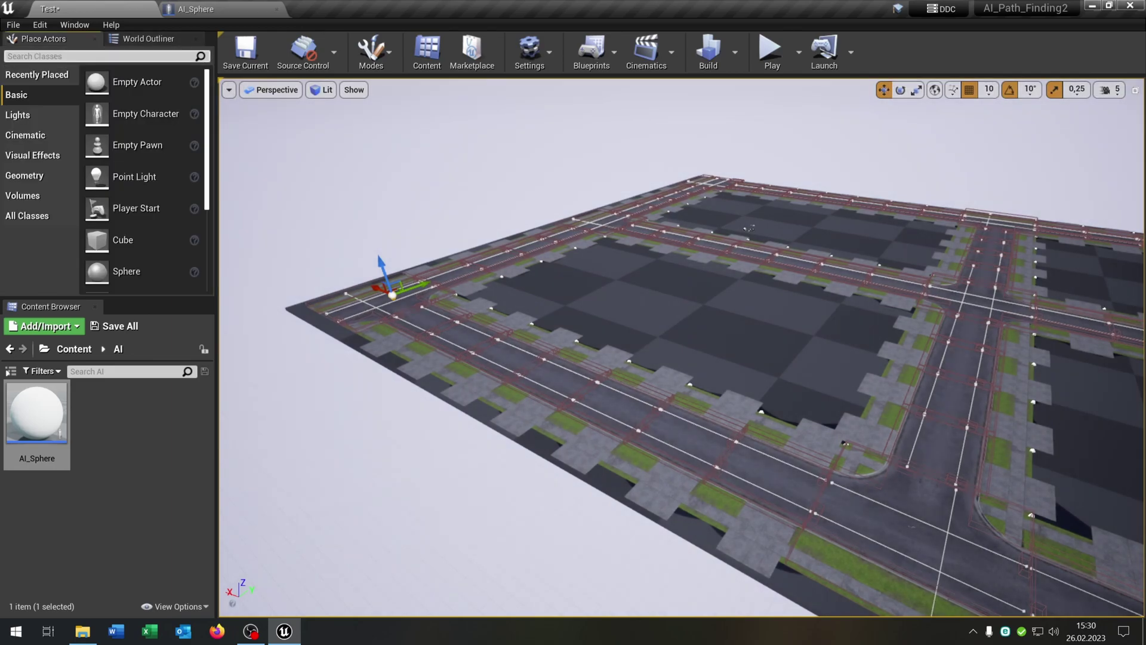
Step: Place a Nav Mesh Bounds Volume on the road in the foreground of the level
text(nav)
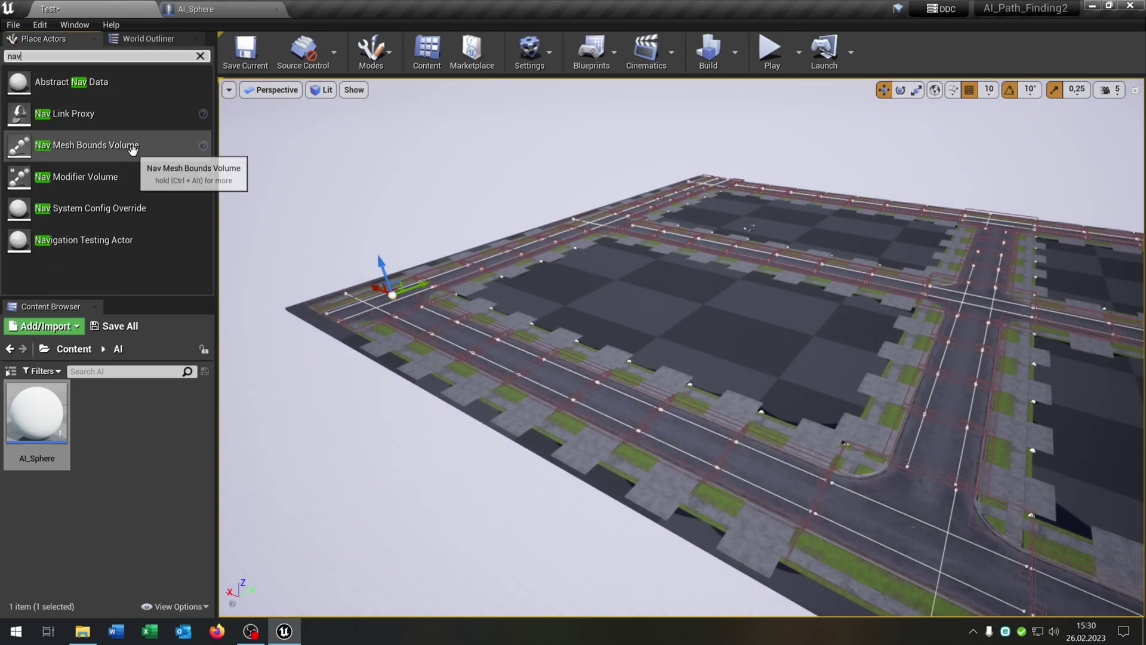
drag(133, 149, 565, 385)
right_drag(635, 417, 693, 430)
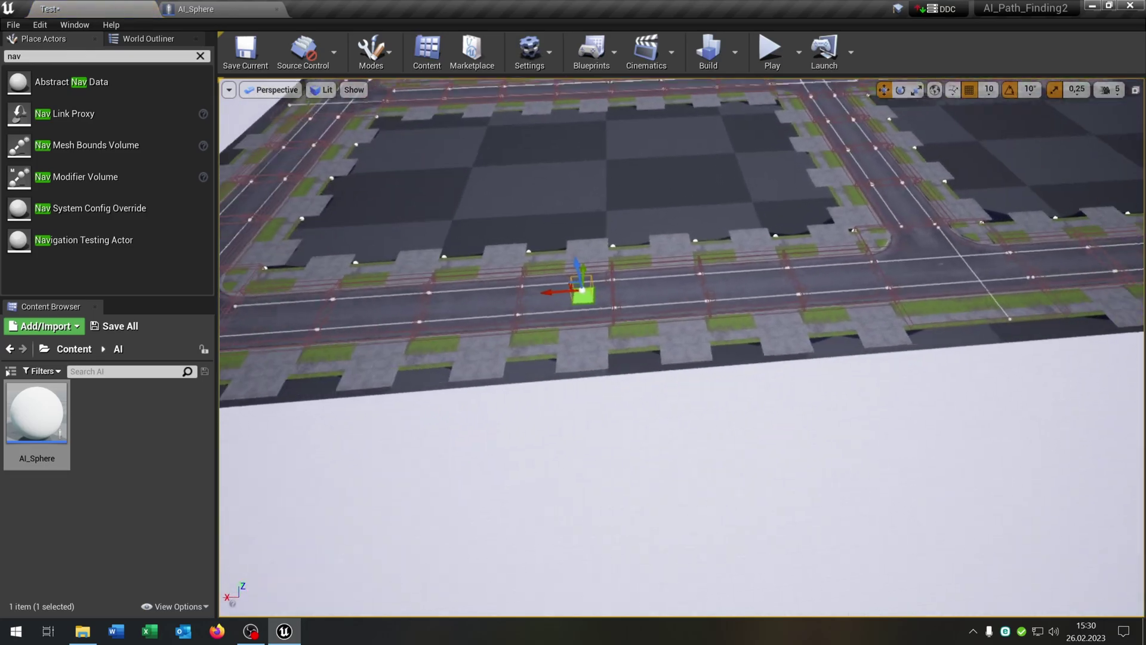
Step: Using the Top view, center and enlarge the Nav Mesh Bounds Volume to cover the entire road map, and return to the Perspective view
click(271, 89)
click(310, 133)
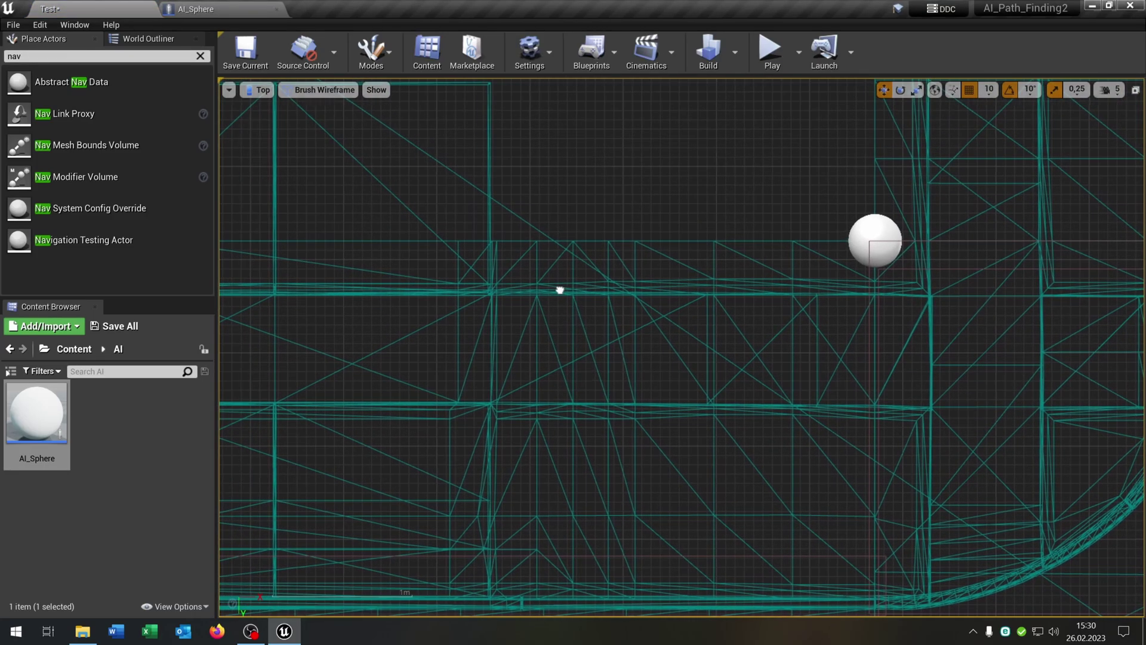
scroll(564, 258, down, 5)
scroll(567, 258, down, 6)
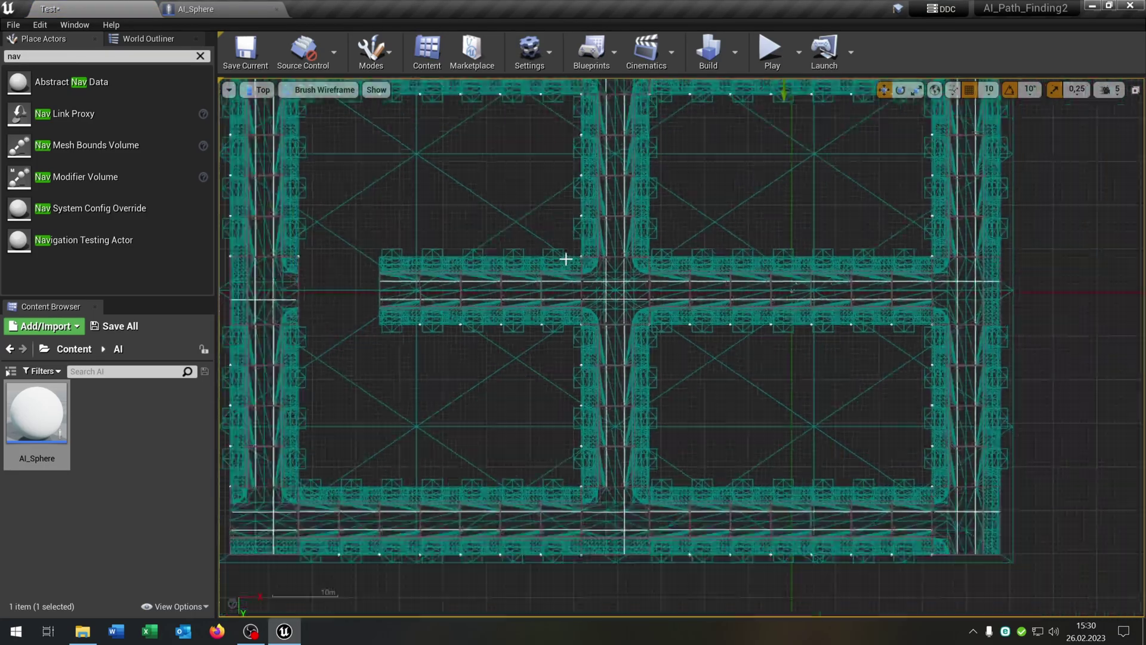
drag(643, 224, 645, 282)
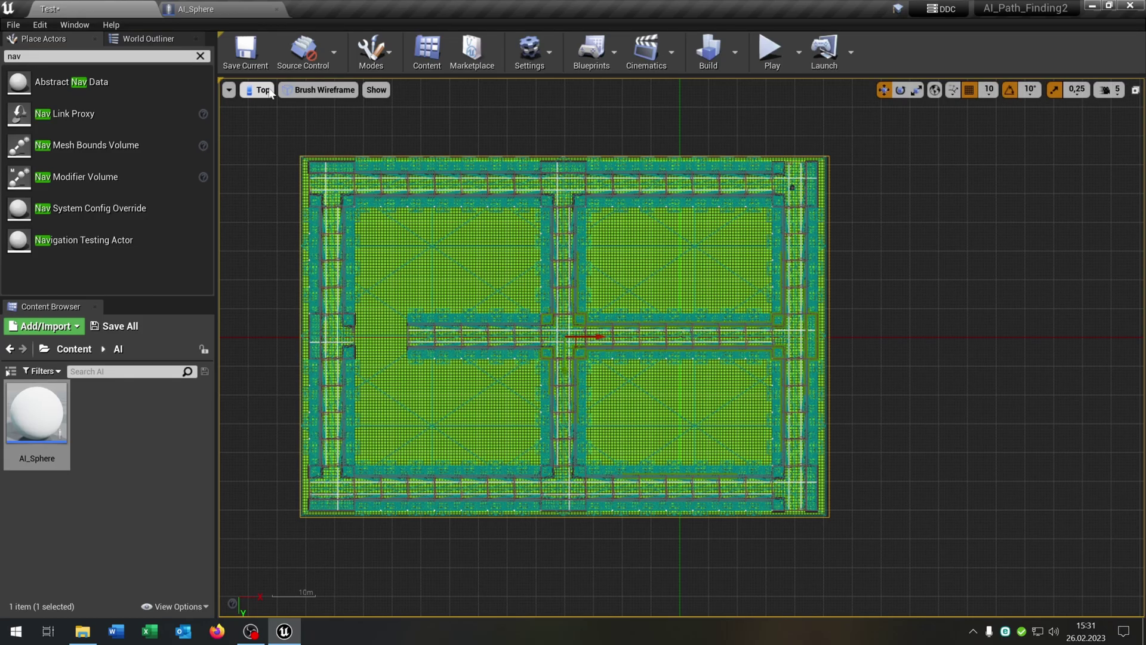
click(259, 90)
click(281, 105)
right_drag(641, 268, 687, 280)
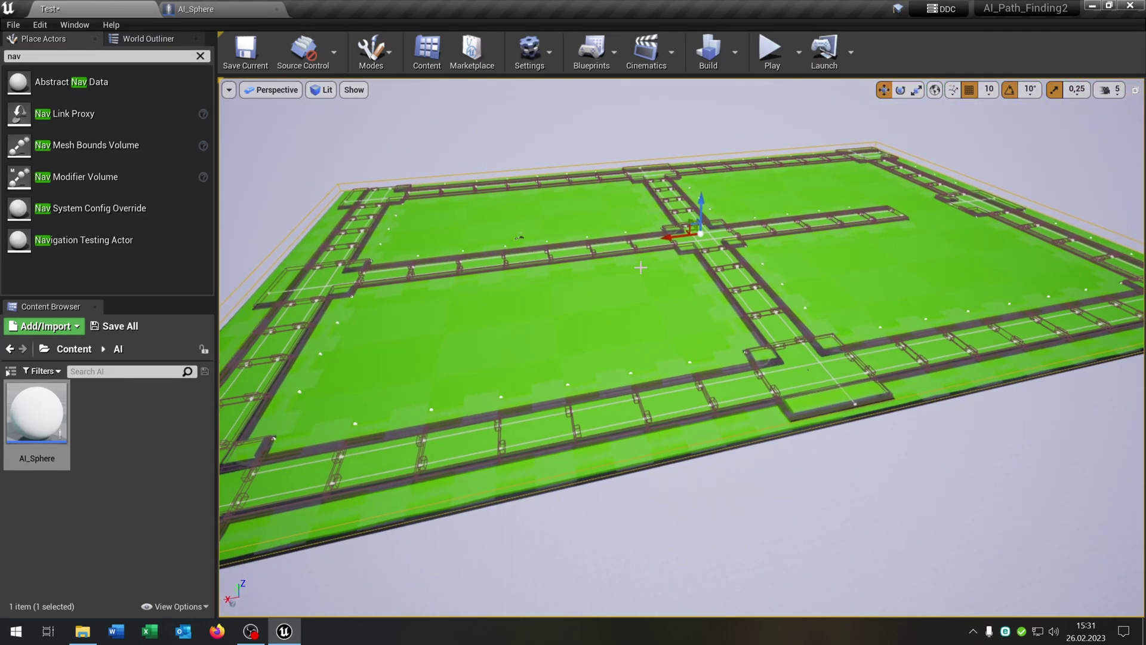
Step: Play the Test level to watch the AI_Sphere travel along the roads, and stop the simulation
drag(697, 300, 722, 314)
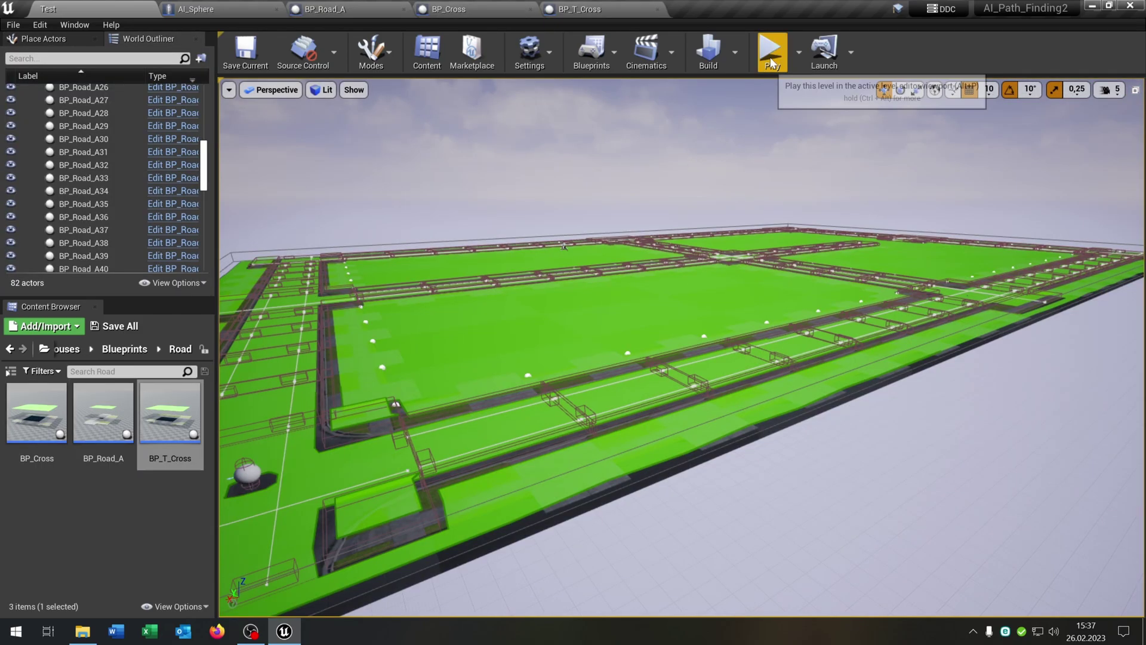
click(772, 60)
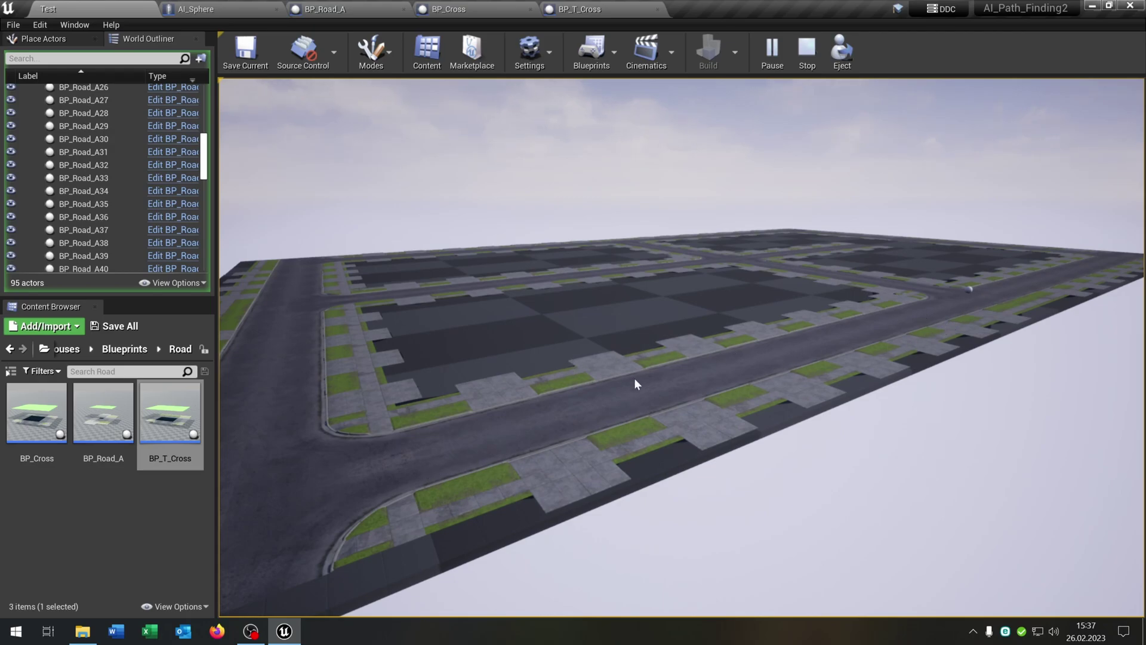
click(807, 51)
scroll(691, 93, up, 3)
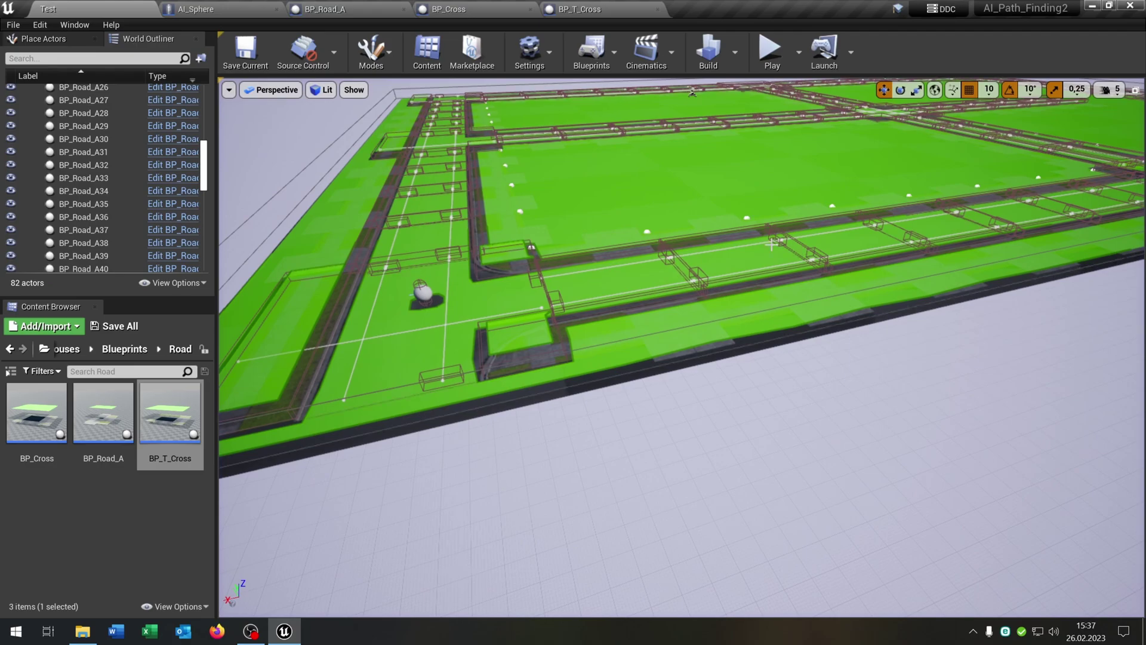
Step: Open the BP_Road_A blueprint and examine its Nav_Trigger and Plane components
click(398, 8)
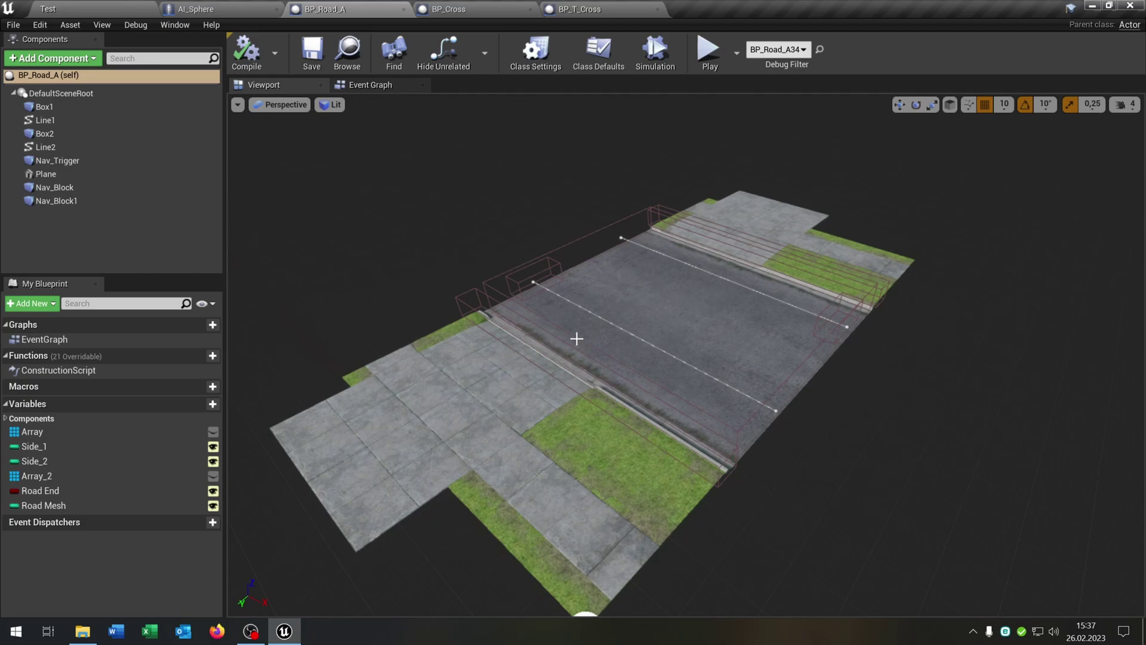
click(131, 165)
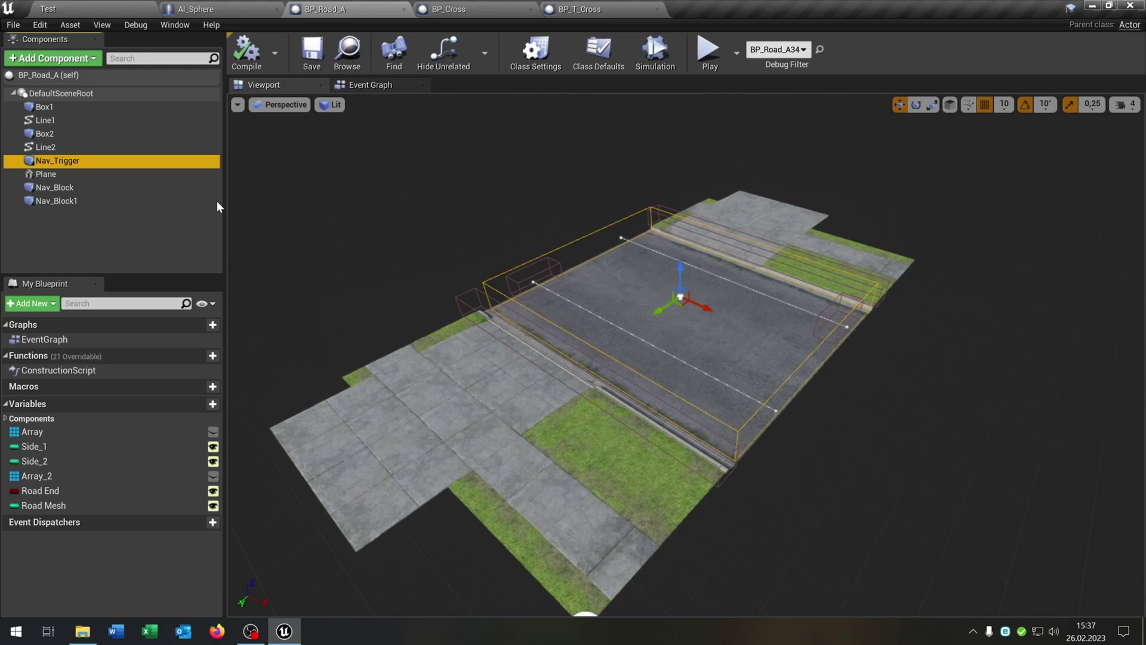
click(46, 174)
scroll(468, 193, down, 3)
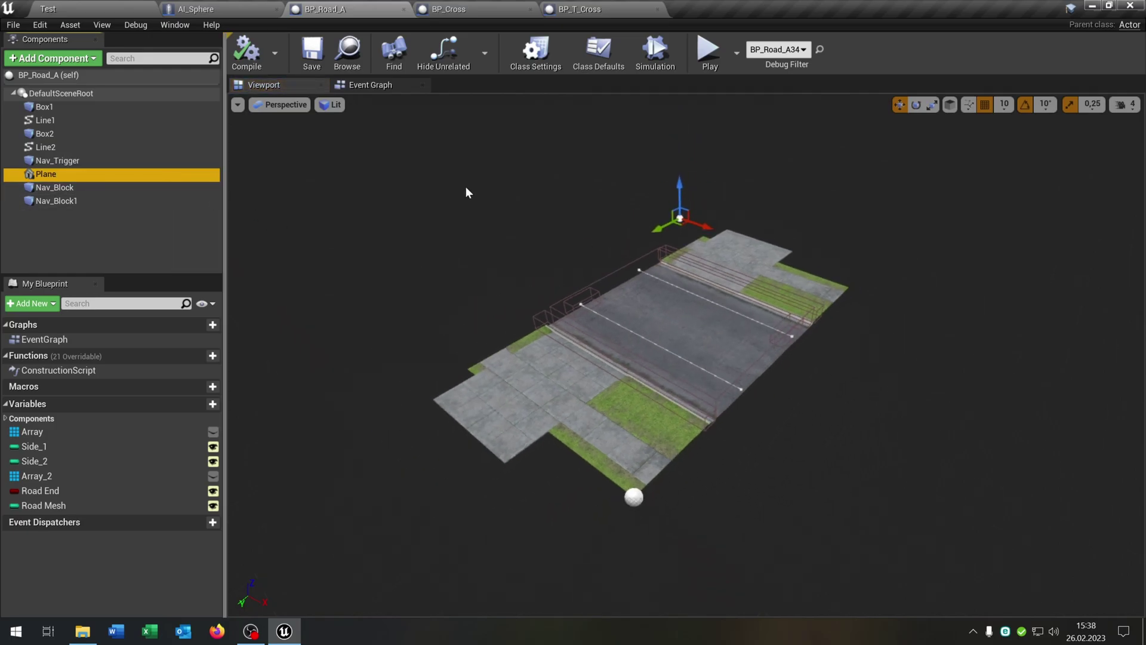
Step: Show the Plane component's Details and preview the plane by turning Visible on and back off
click(182, 26)
click(217, 66)
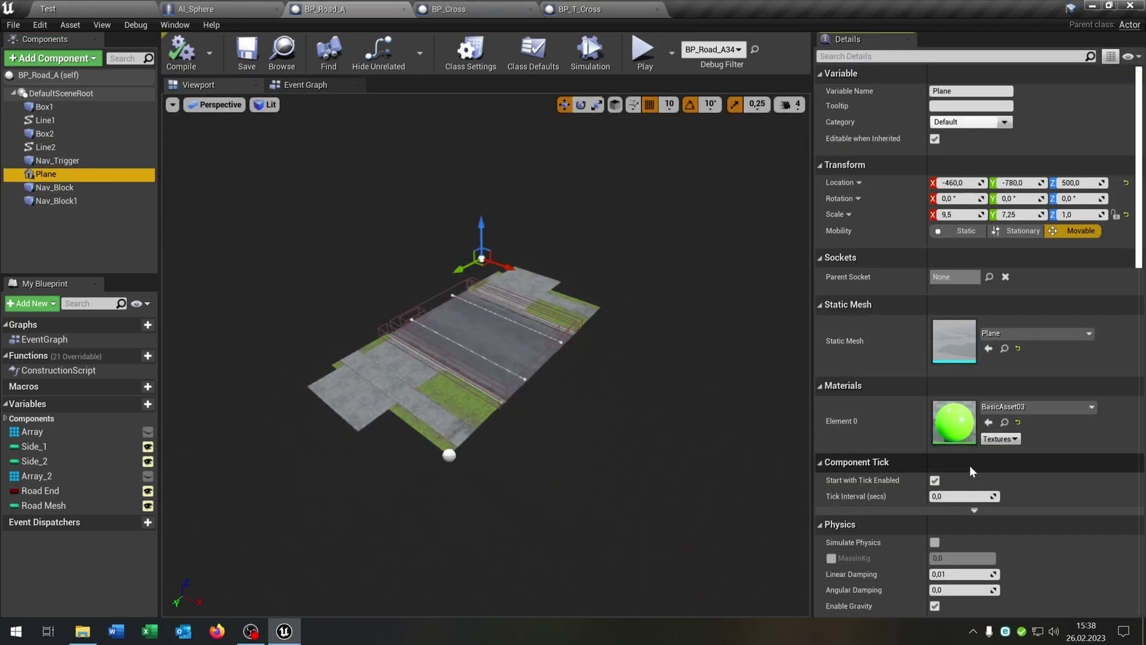
scroll(970, 464, down, 15)
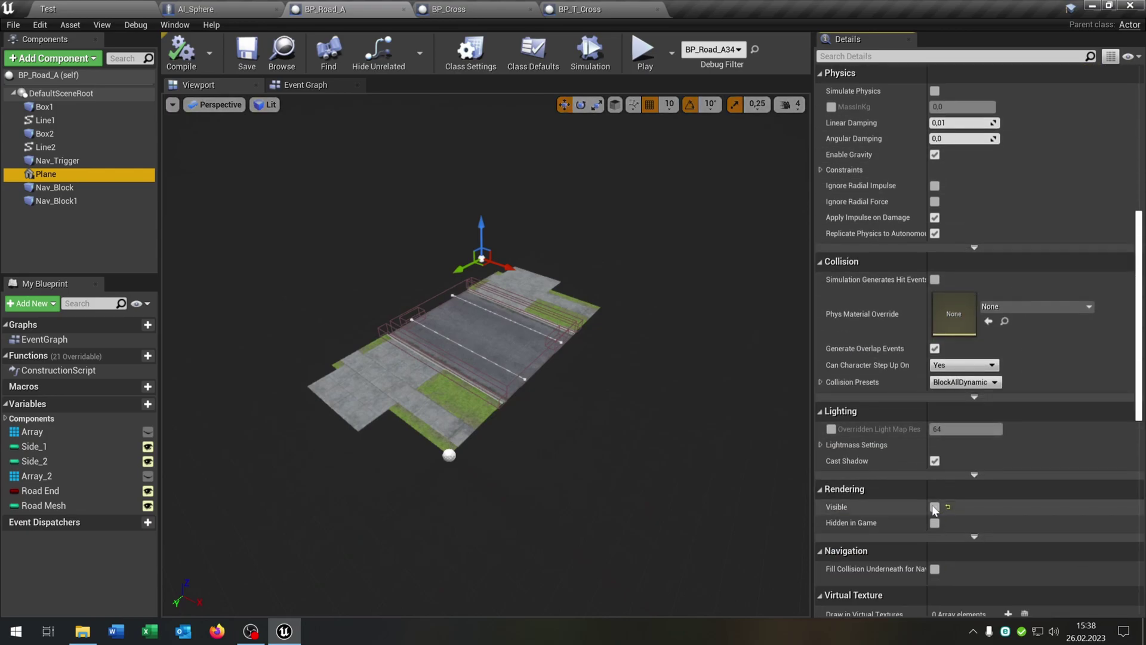
click(934, 507)
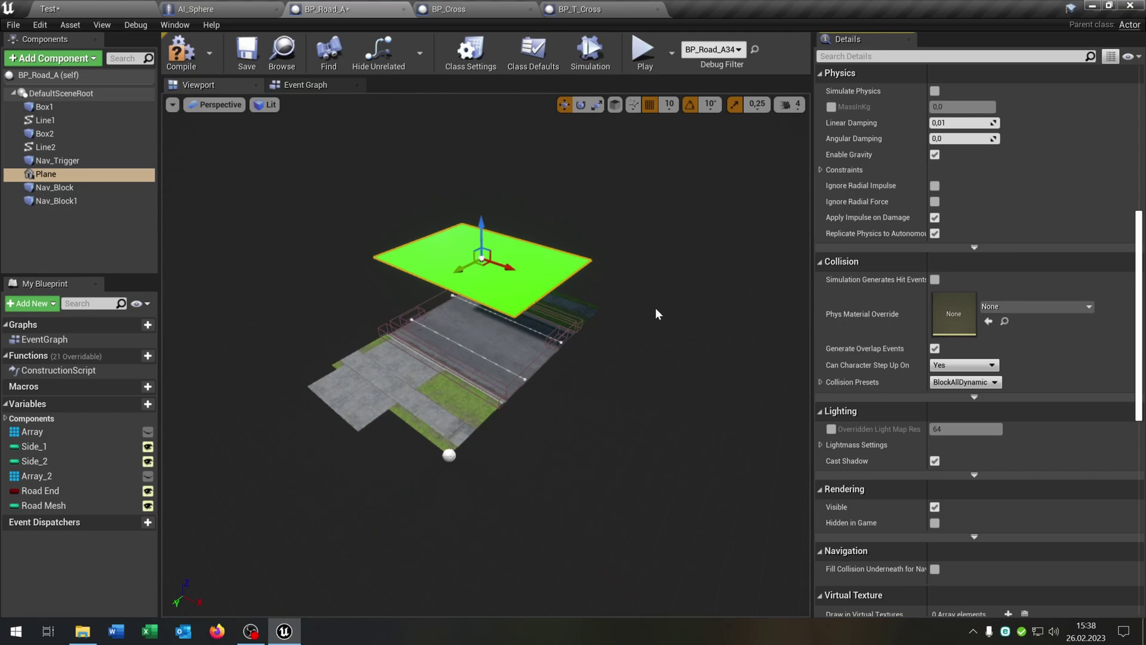
click(935, 507)
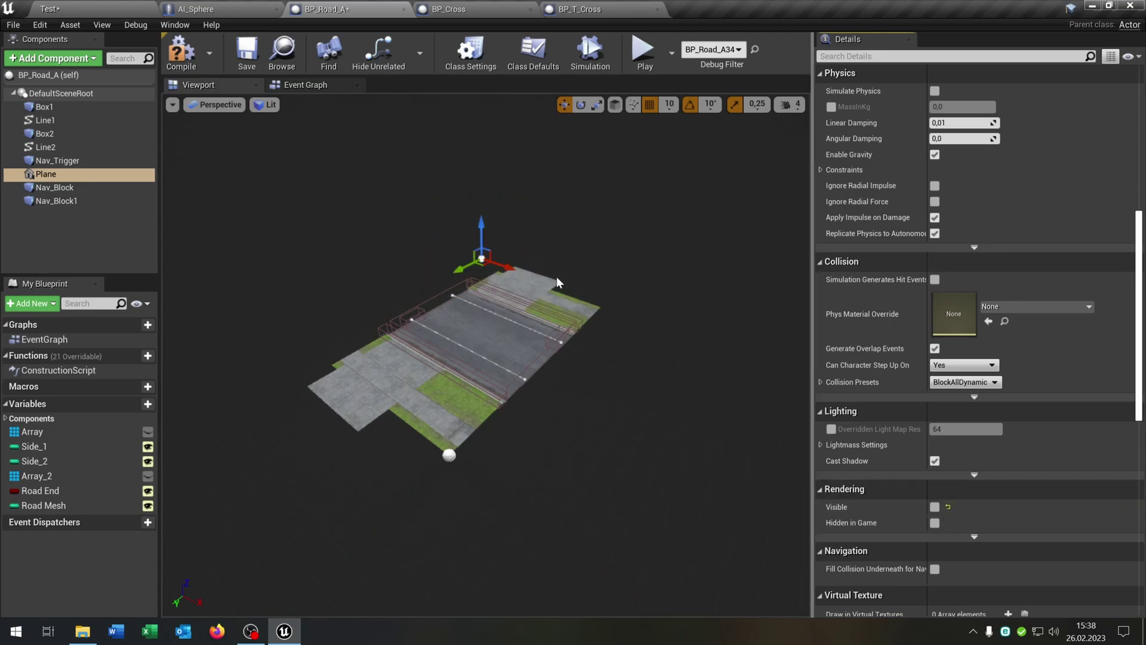
Step: Check the Nav_Block component and add an On Component Begin Overlap event for Nav_Trigger in BP_Road_A
scroll(511, 307, up, 6)
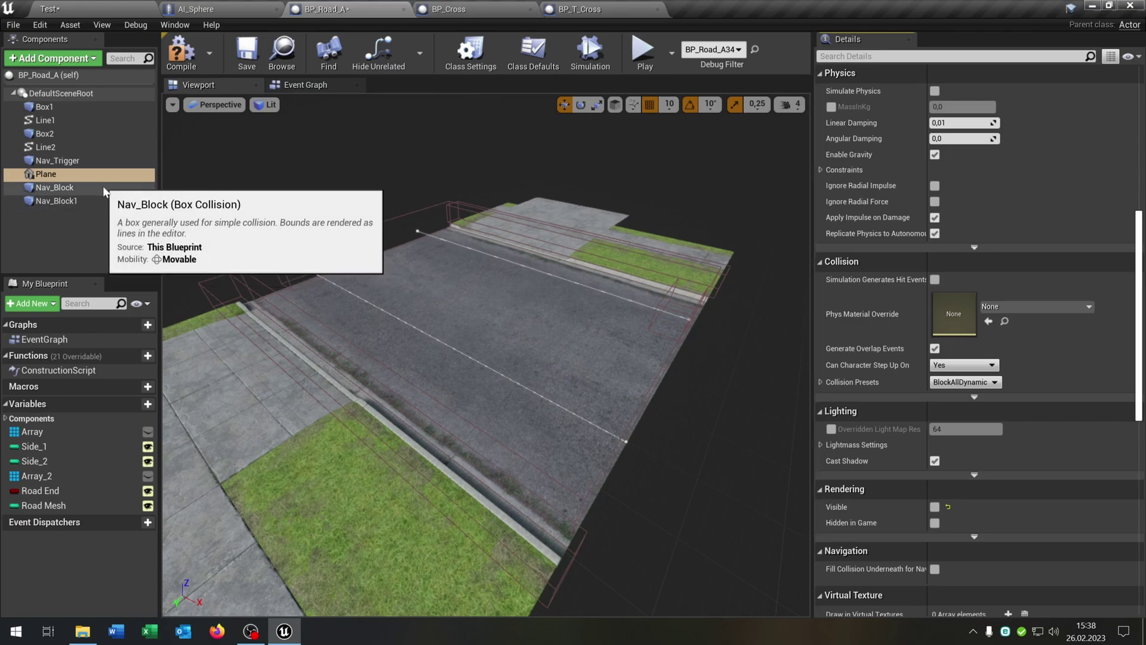
click(103, 187)
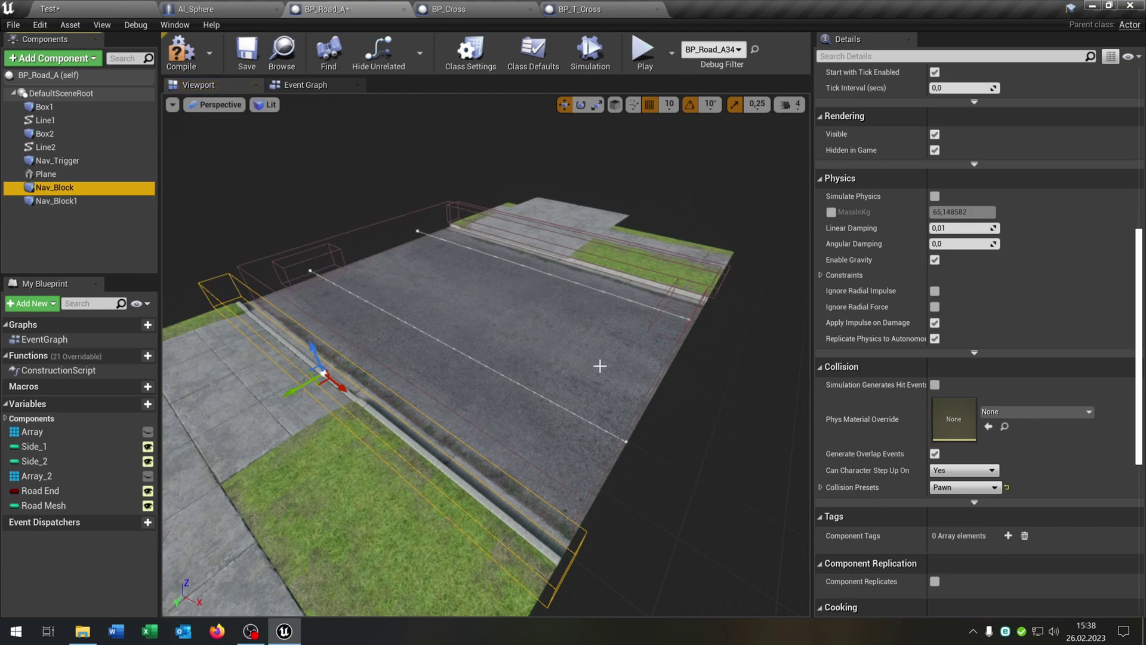
click(102, 161)
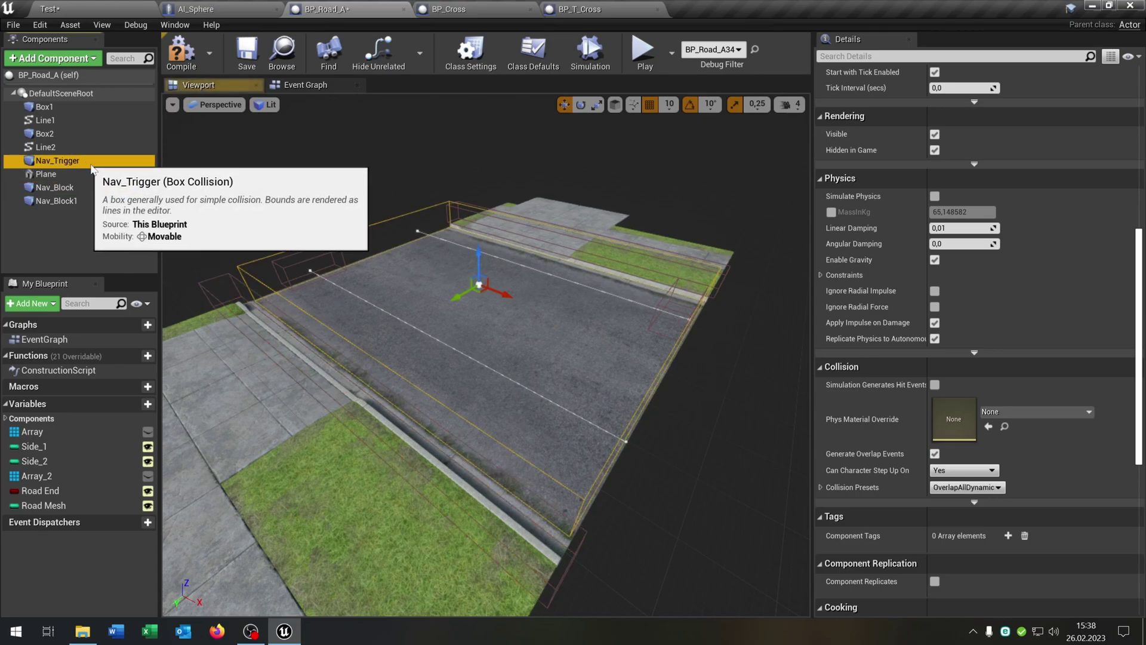
scroll(985, 386, down, 10)
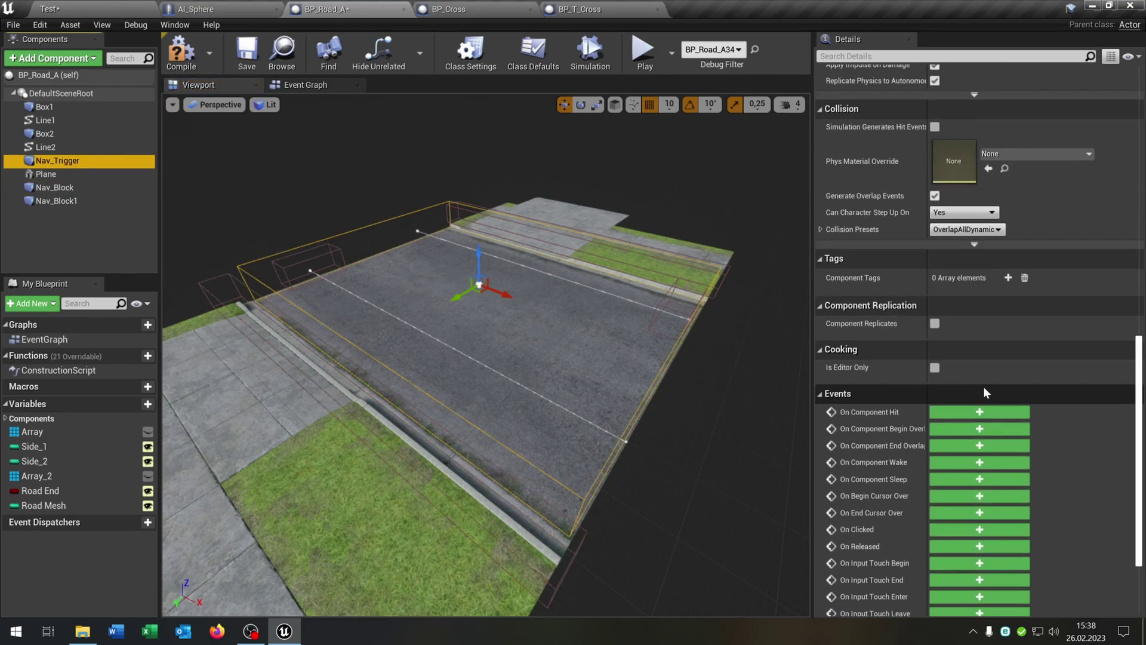
click(991, 321)
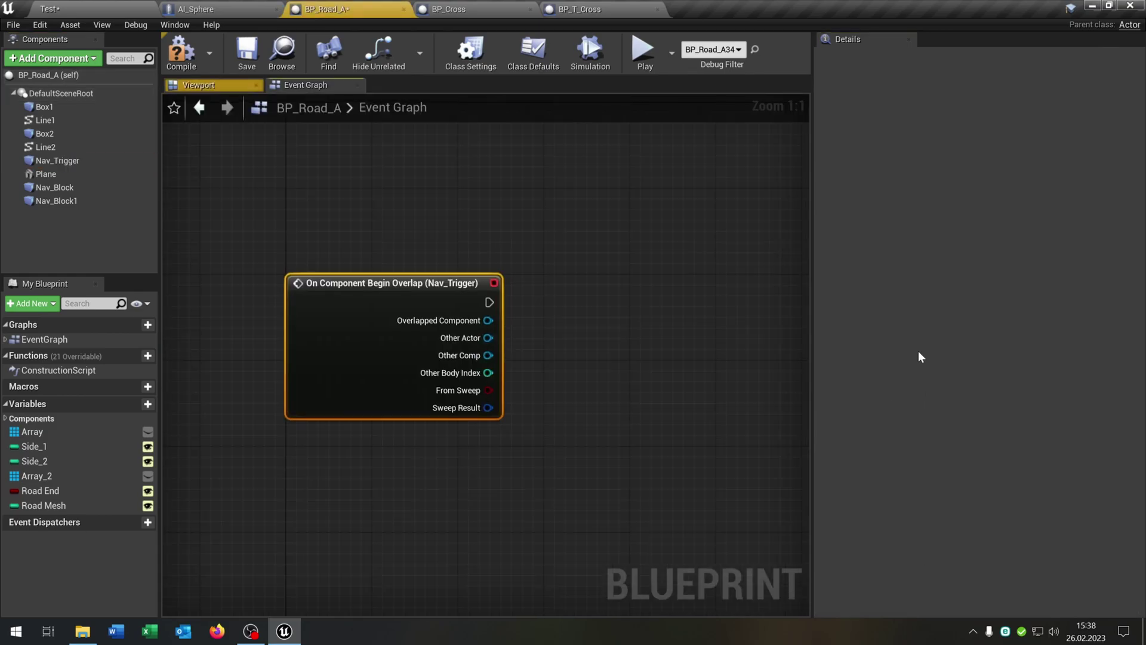
Step: Add a Cast To AI_Sphere node from the overlap event's Other Actor and align it beside the event
drag(389, 343, 473, 316)
text(cas)
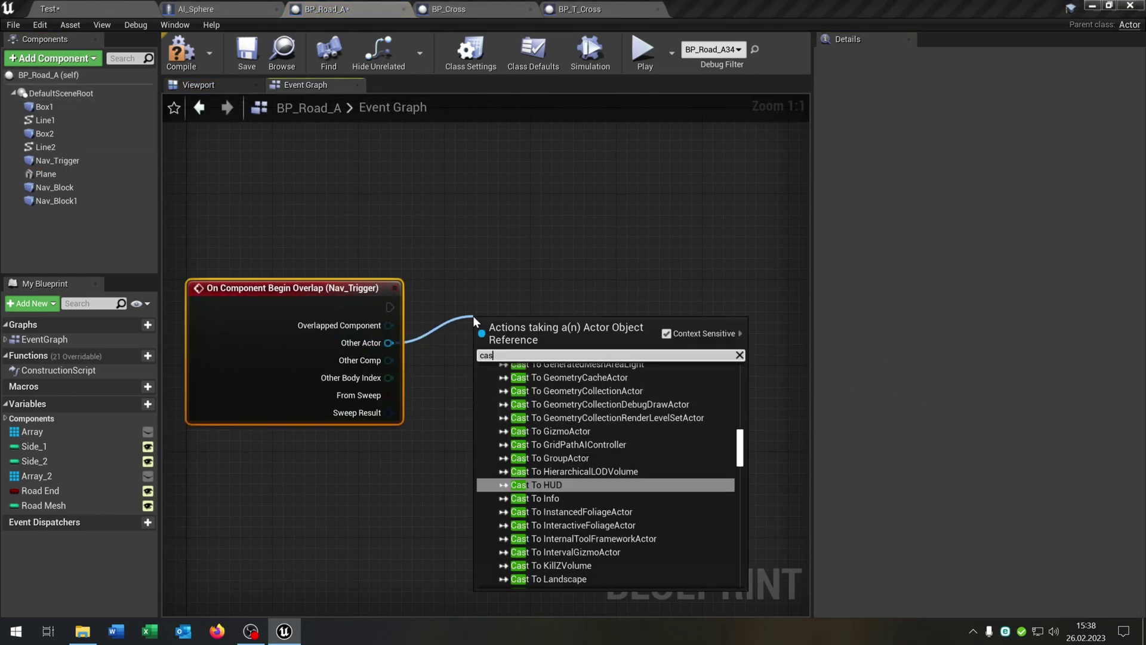
text(t to ai)
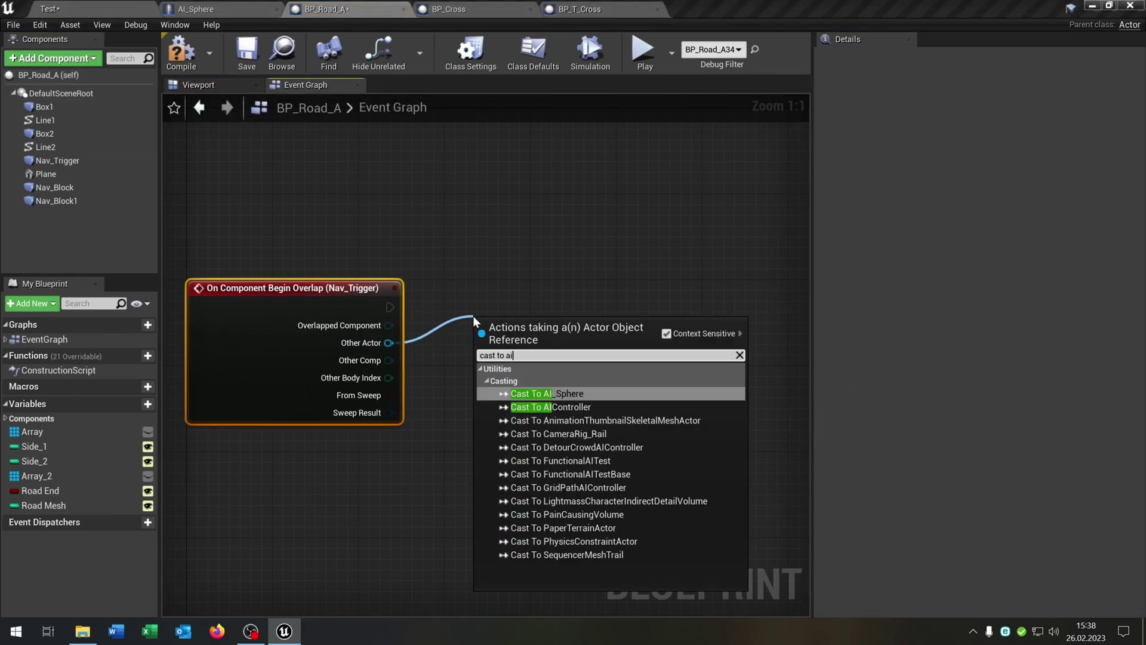
key(Return)
drag(526, 319, 487, 288)
Step: Connect a Set Visibility node targeting Plane after the cast, with New Visibility enabled, and compile and save BP_Road_A
click(54, 173)
drag(85, 177, 630, 302)
text(set vis)
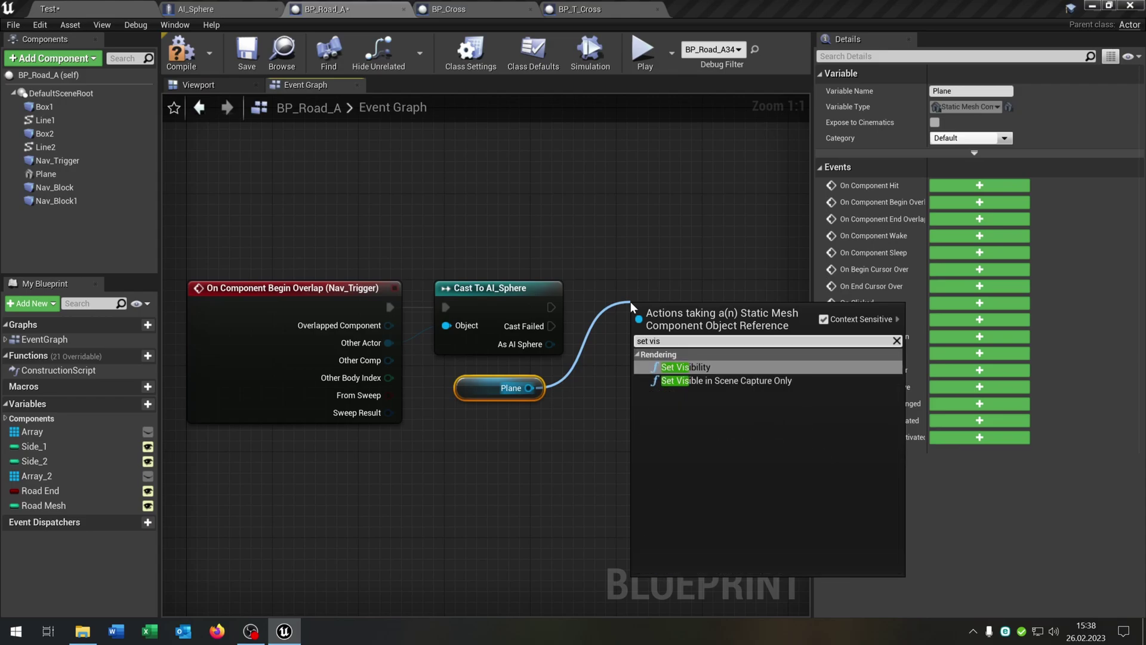
key(Return)
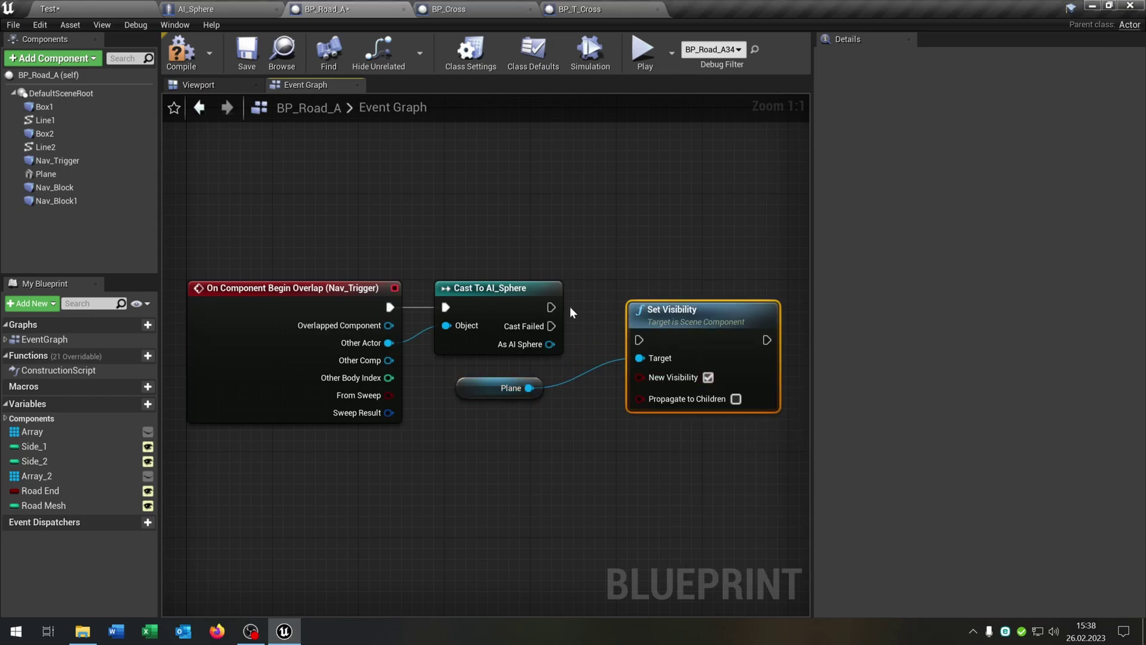
drag(634, 336, 647, 281)
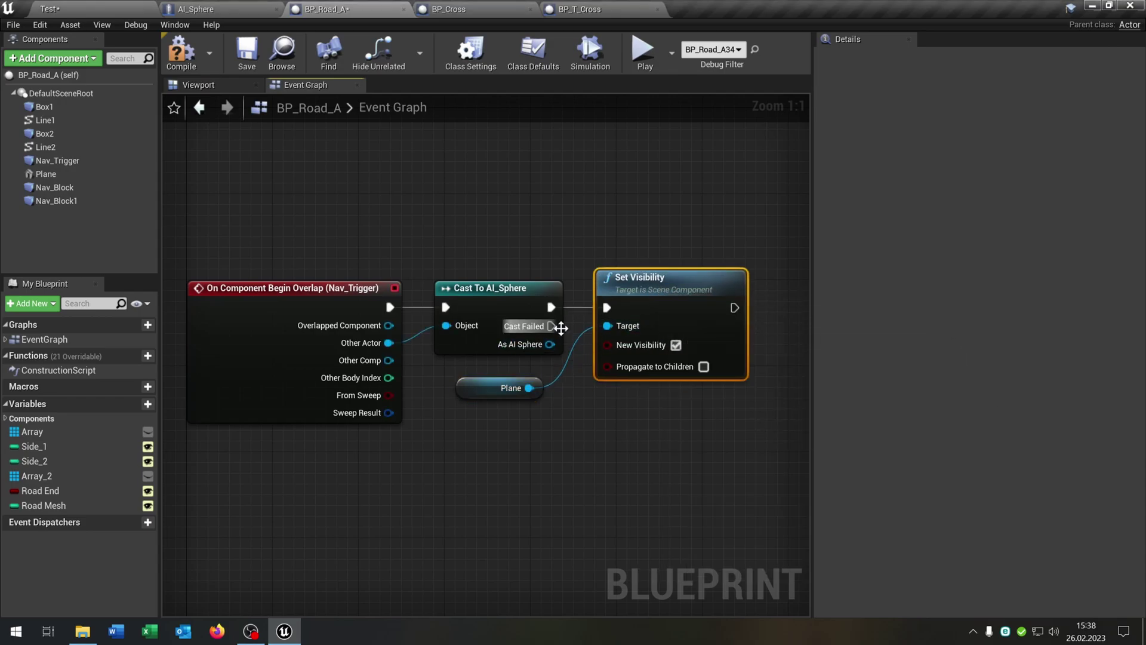
click(190, 59)
click(246, 58)
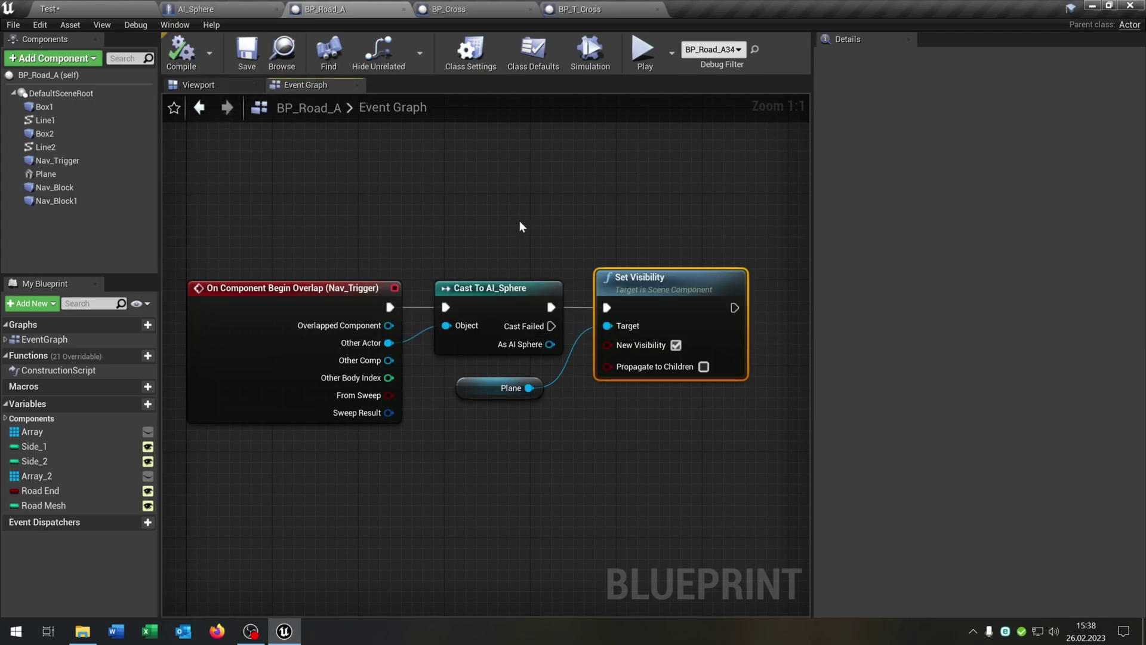
Step: Copy the Nav_Trigger overlap, cast, Plane and Set Visibility nodes from BP_Road_A into the BP_Cross Event Graph
scroll(582, 248, down, 1)
drag(281, 230, 689, 517)
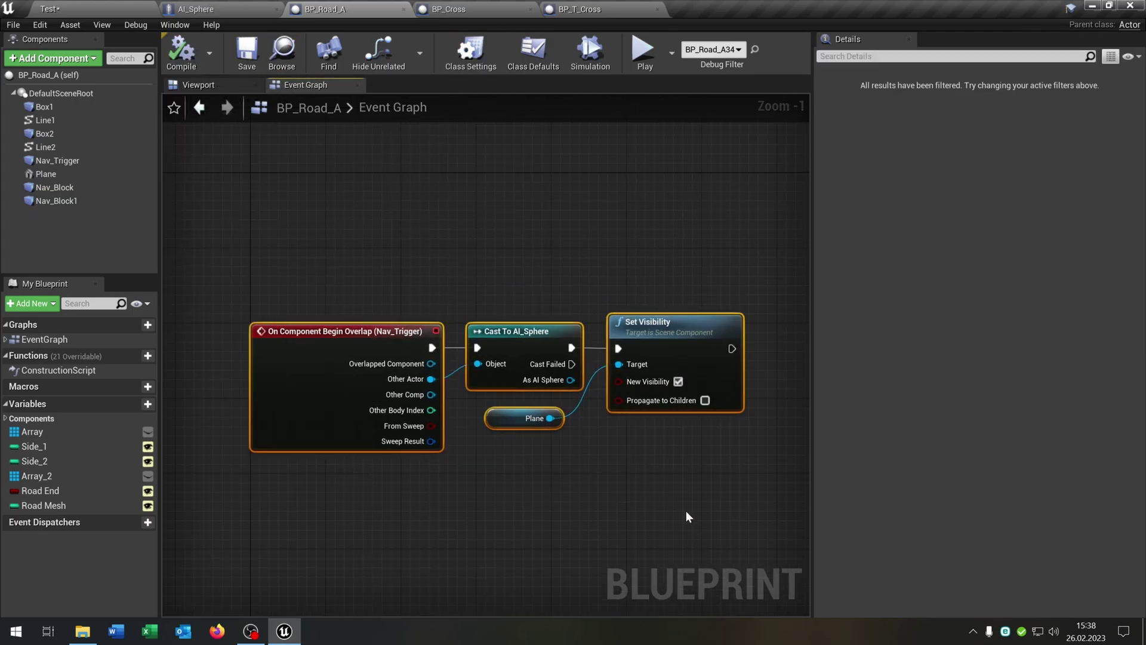
click(471, 9)
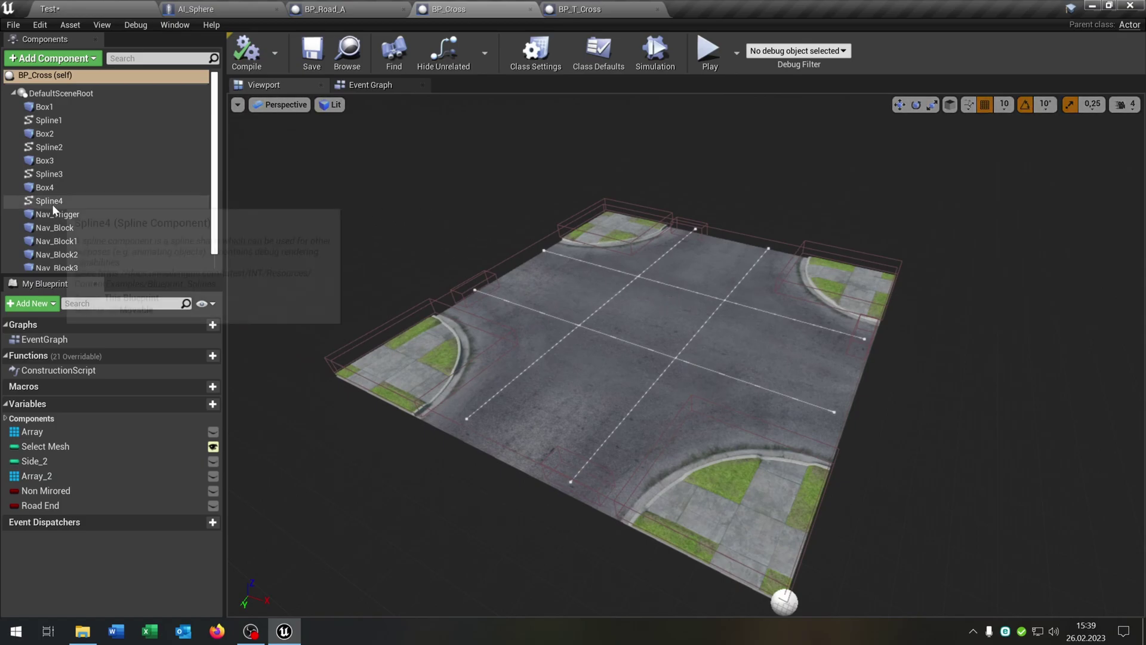
click(83, 216)
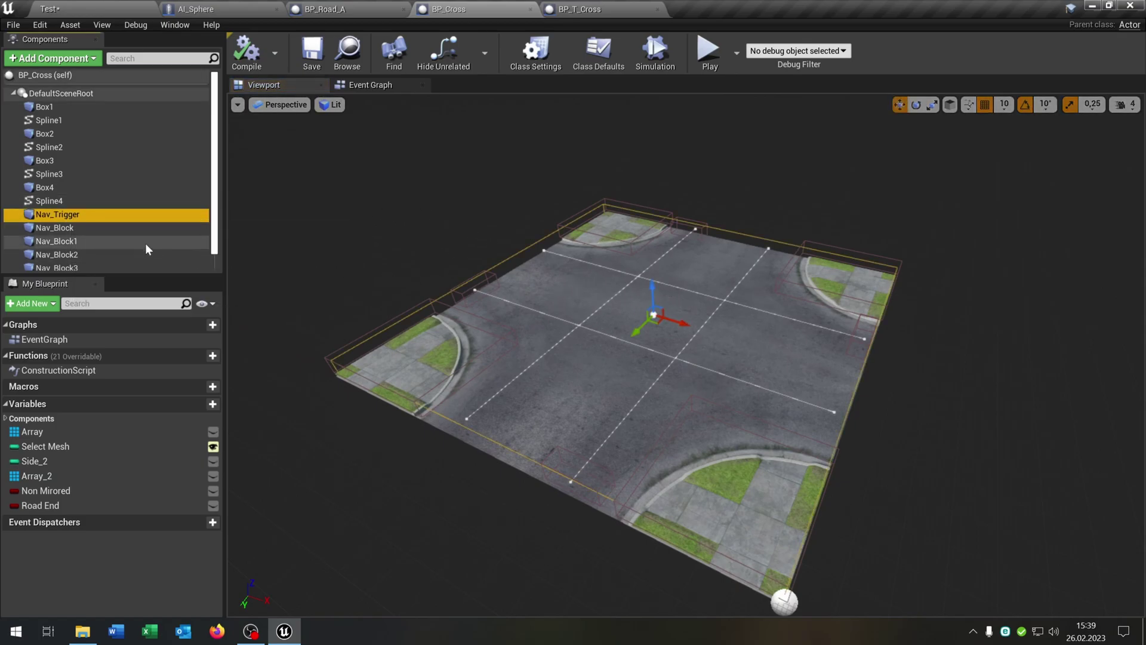
scroll(145, 242, down, 1)
click(145, 210)
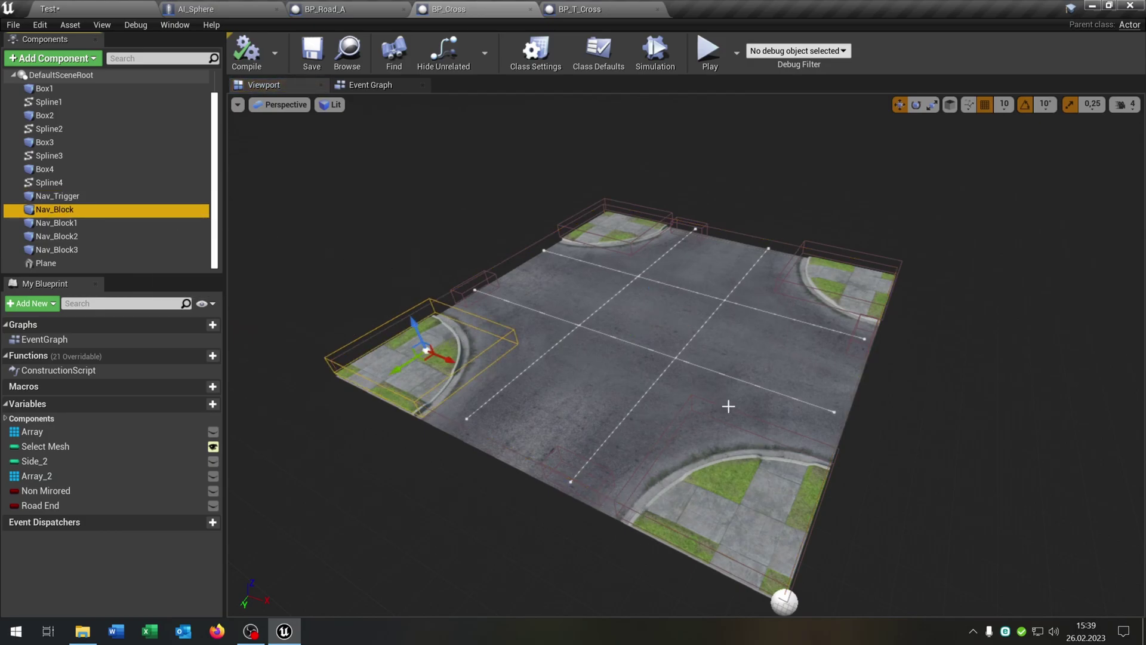
click(367, 83)
key(ctrl+v)
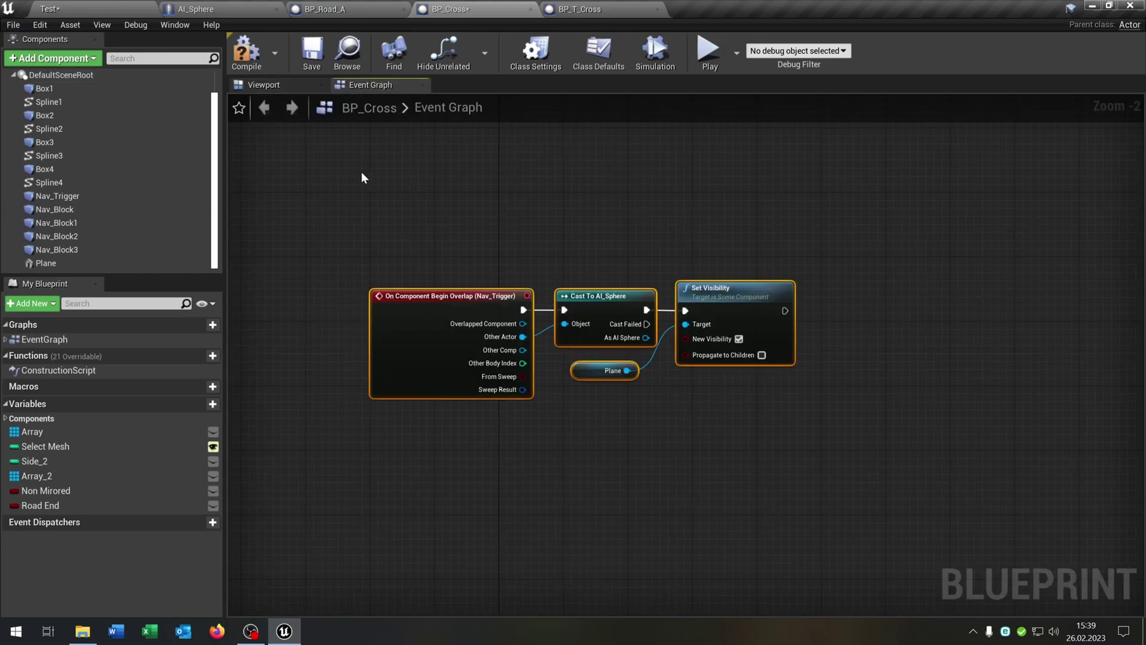
Step: Compile BP_Cross and paste the Nav_Trigger overlap, cast, Plane and Set Visibility nodes into the BP_T_Cross Event Graph
click(245, 52)
click(606, 7)
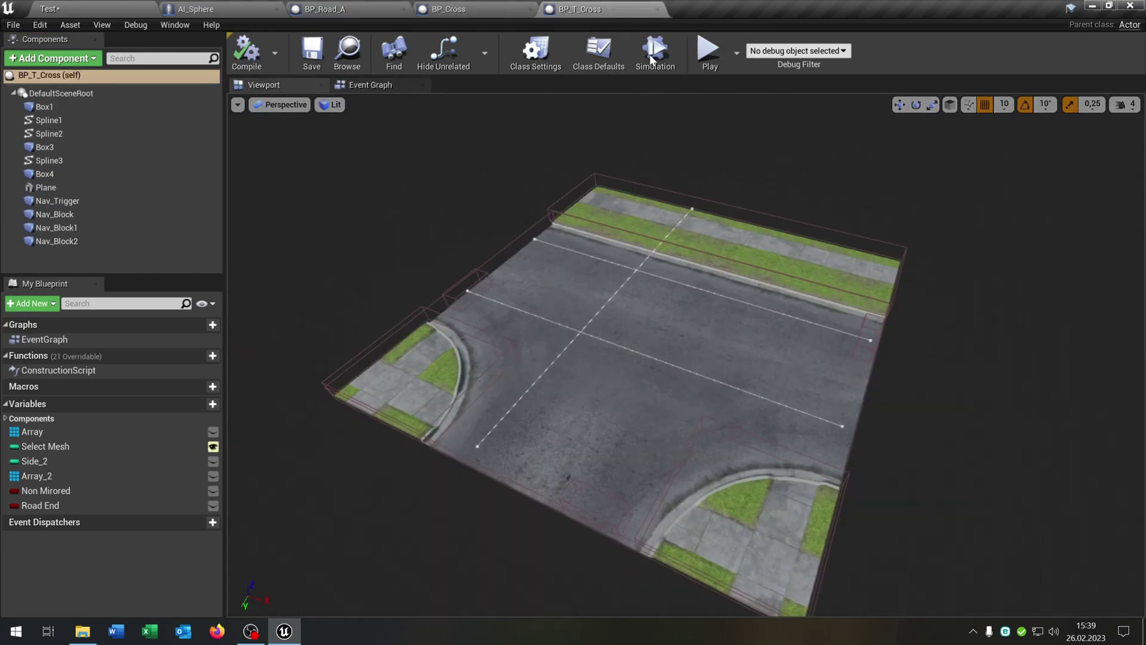
click(404, 84)
key(ctrl+v)
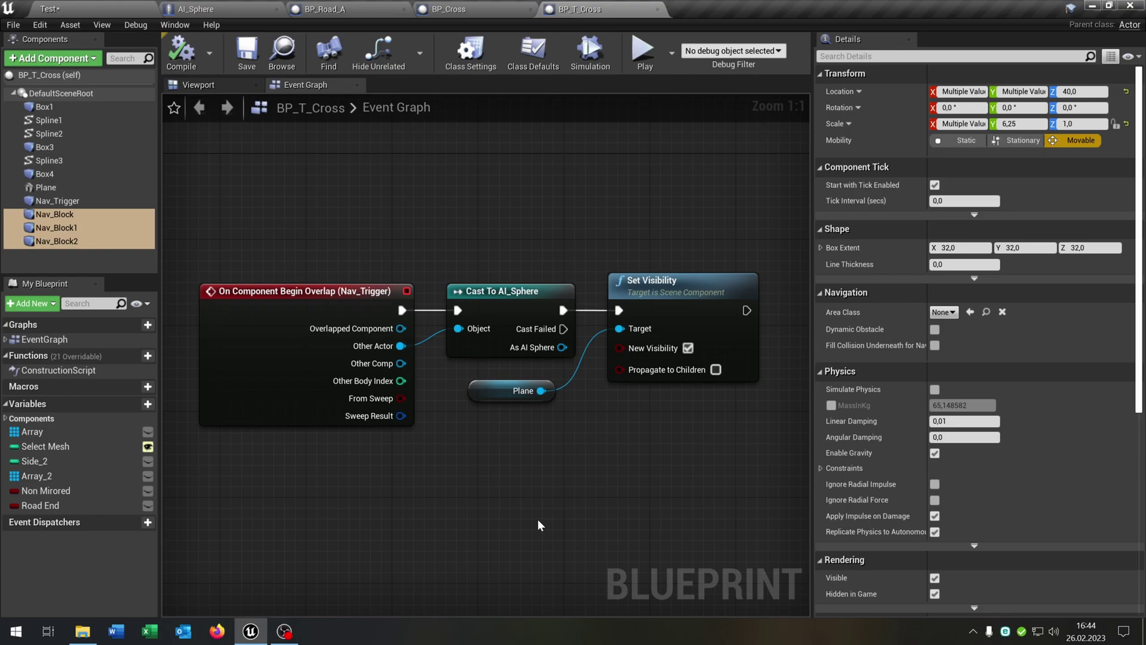
Step: Enable Draw Polygon Costs for the Navigation Mesh in the project settings and return to the Test level
click(83, 7)
click(534, 50)
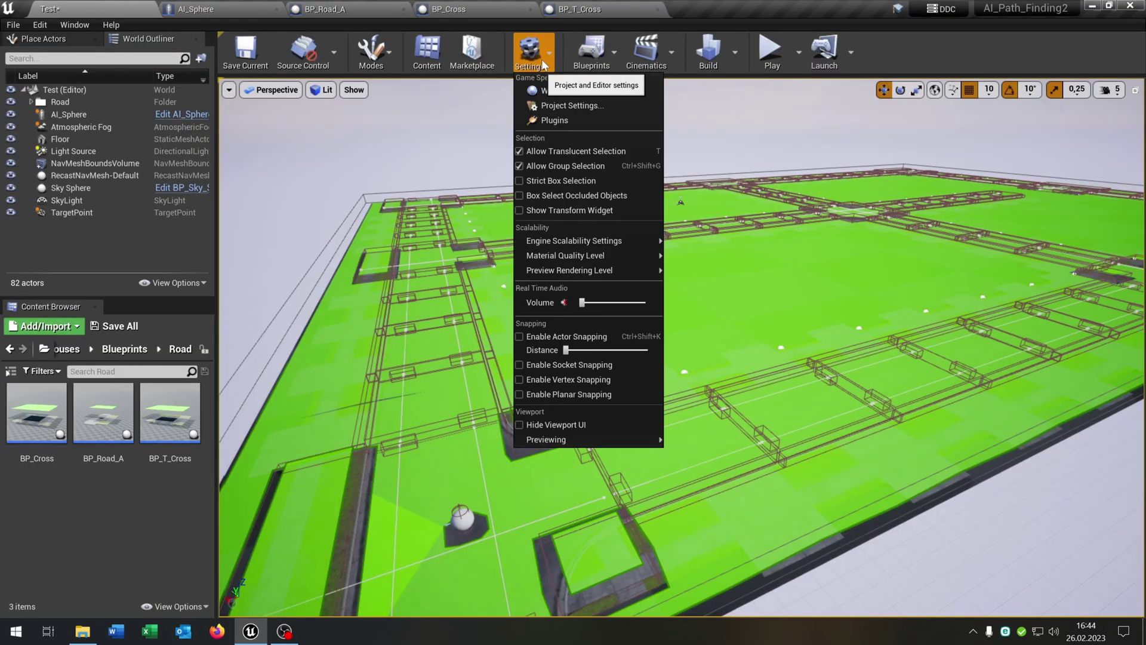
click(596, 106)
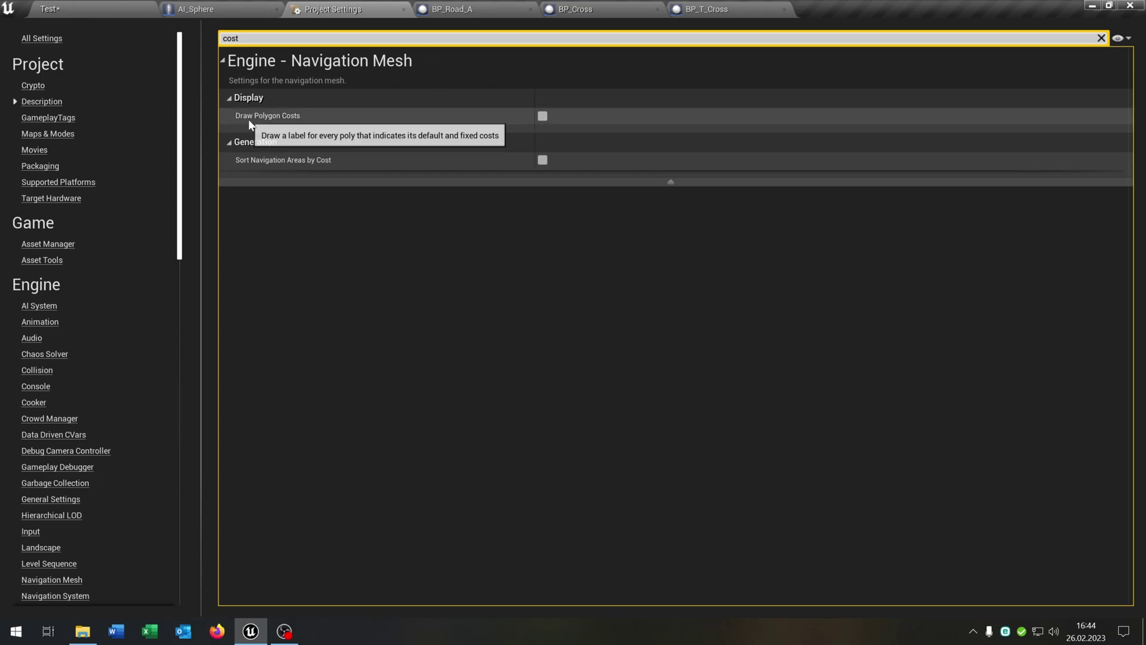
click(547, 116)
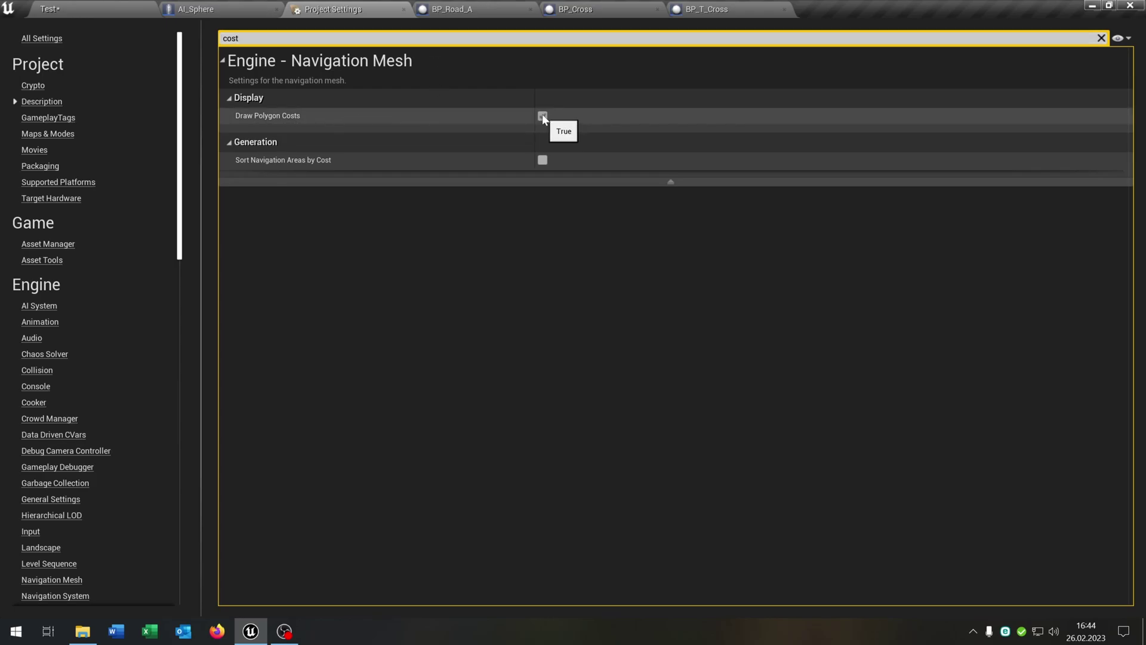
click(404, 9)
click(127, 8)
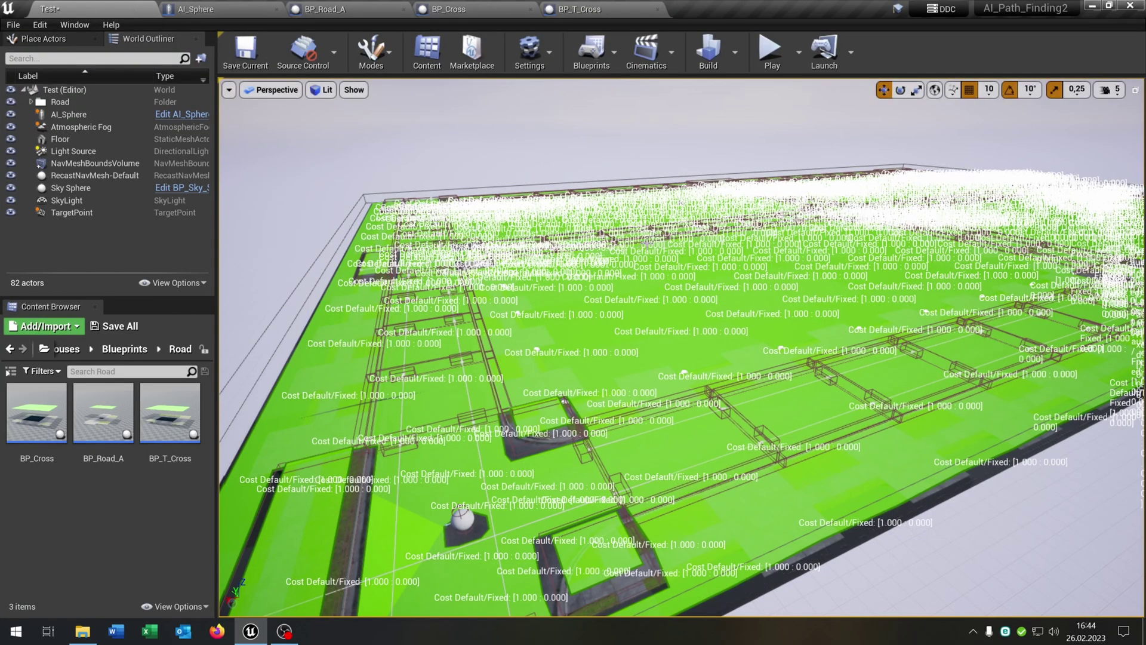
Step: Examine the navigation cost labels on the roads, road edges and surrounding areas of the Test level
right_drag(395, 149, 382, 197)
key(w)
key(s)
scroll(803, 242, up, 3)
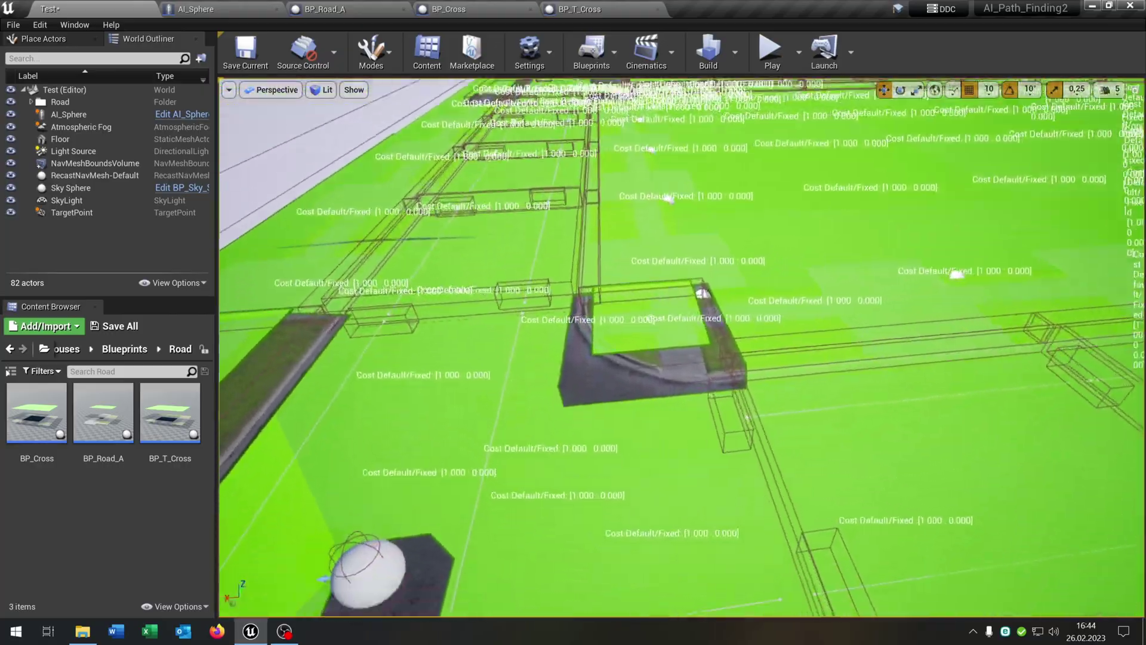
scroll(803, 242, down, 10)
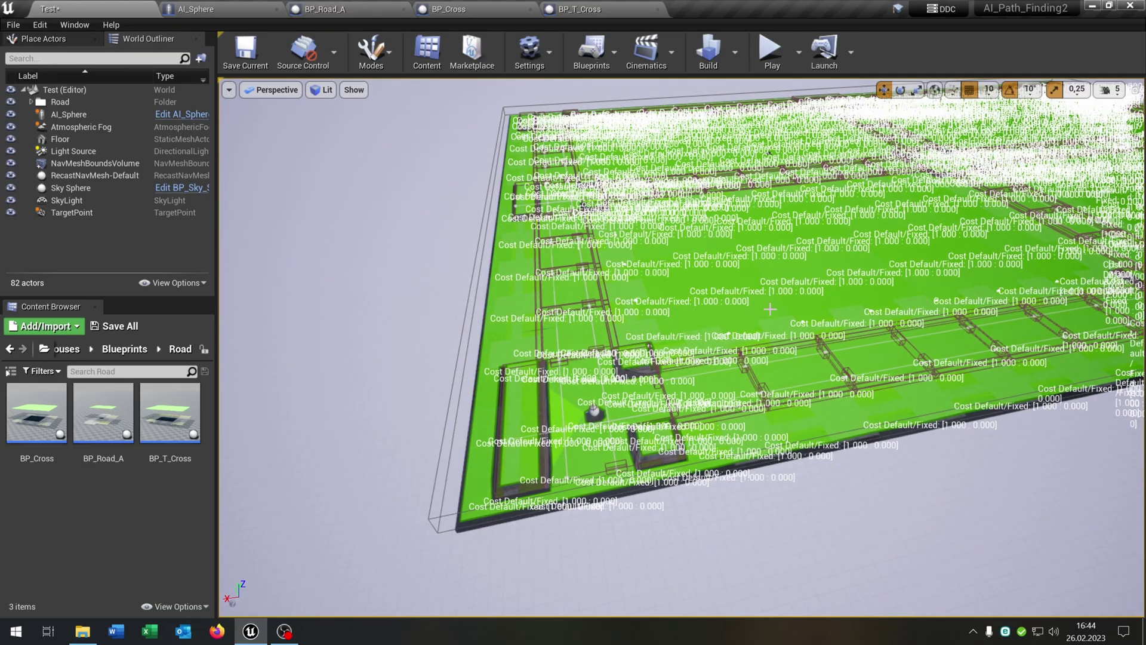
right_drag(838, 266, 762, 370)
scroll(762, 370, up, 6)
scroll(765, 369, down, 8)
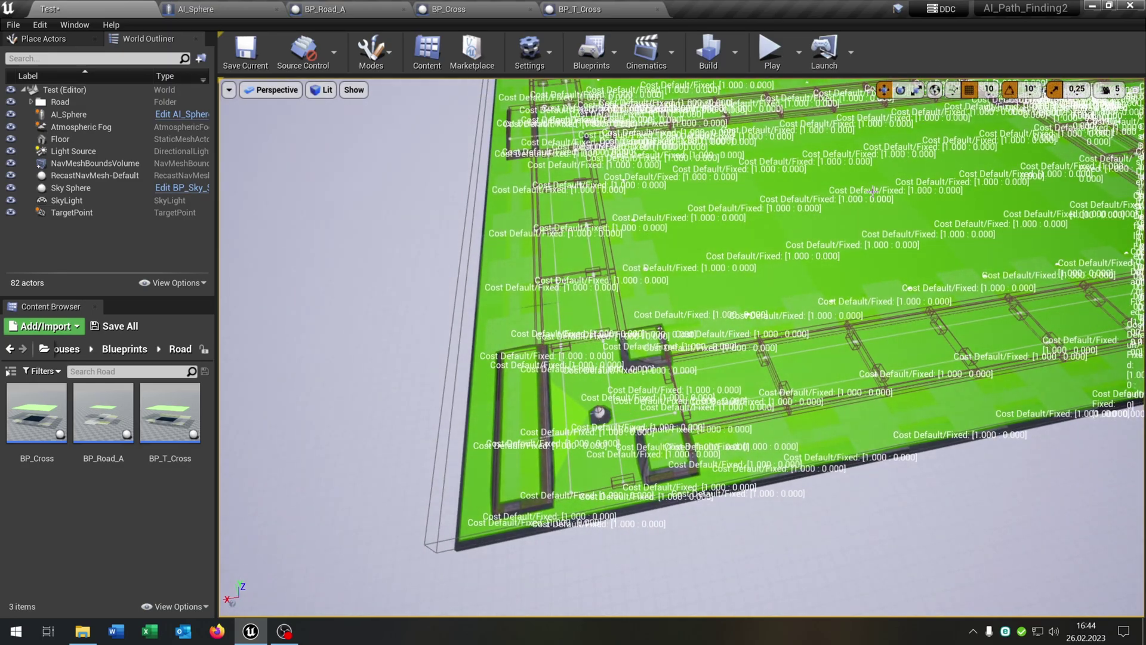
scroll(874, 191, up, 10)
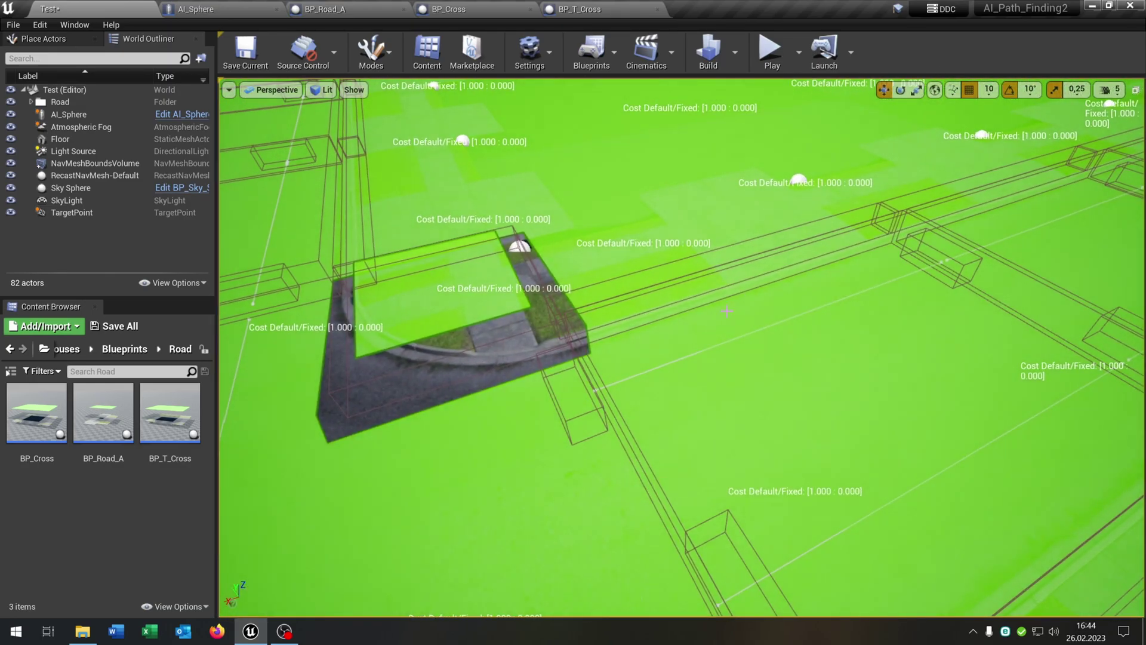
Step: Set Nav_Block and Nav_Block1 in BP_Road_A to the NavArea_Obstacle area class and enable Dynamic Obstacle
click(351, 8)
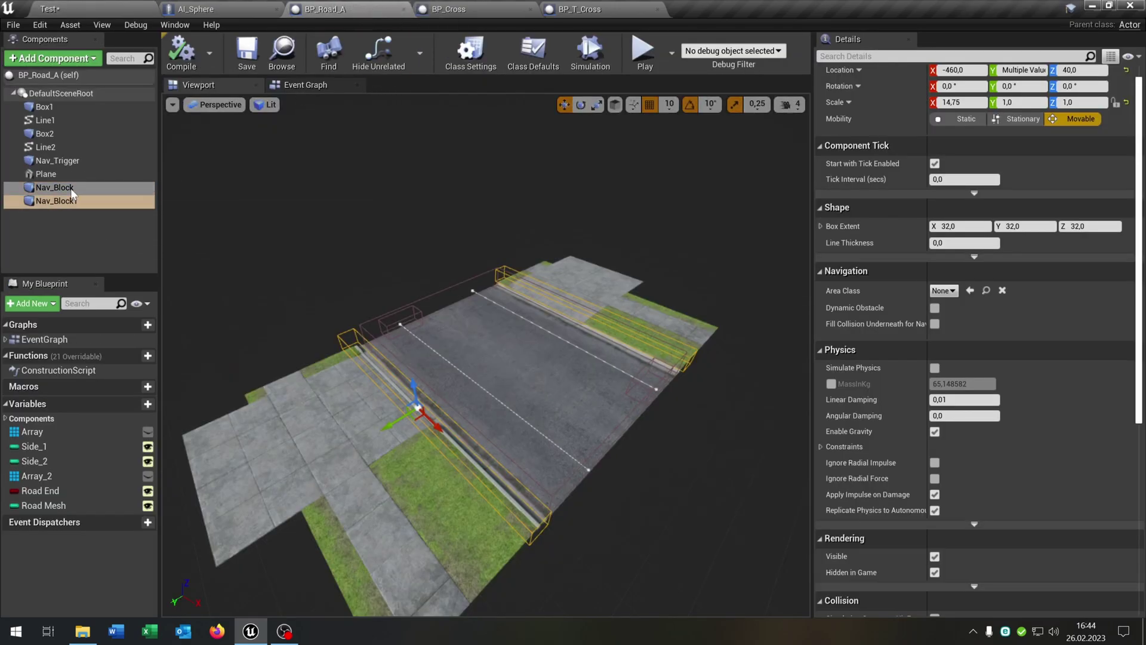
ctrl+click(83, 201)
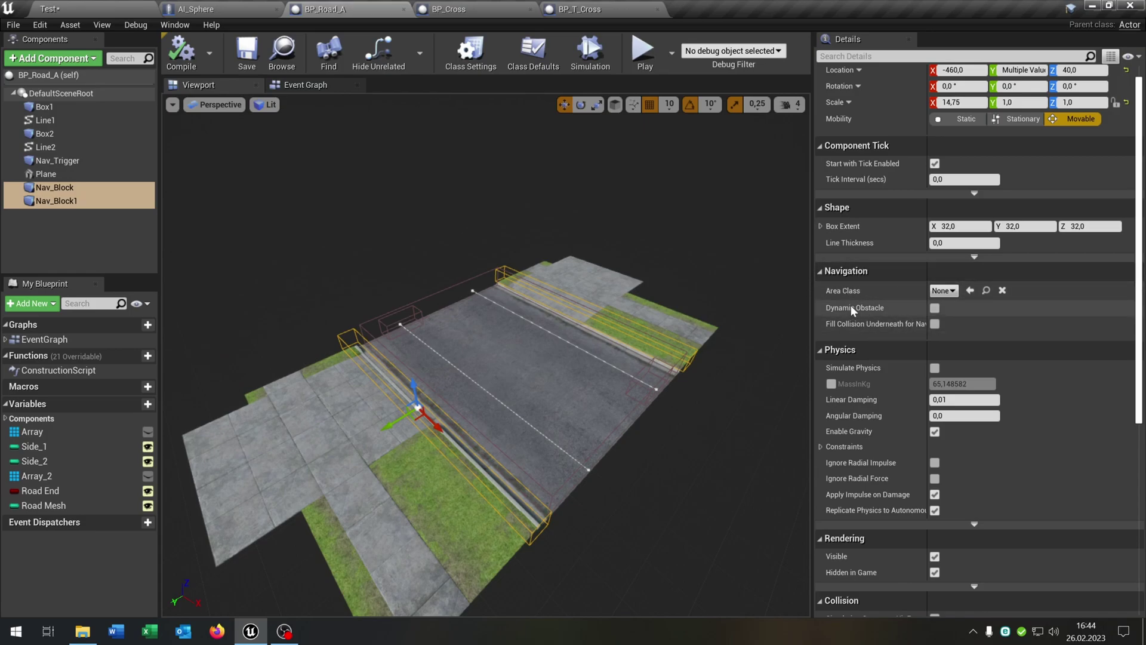
click(944, 290)
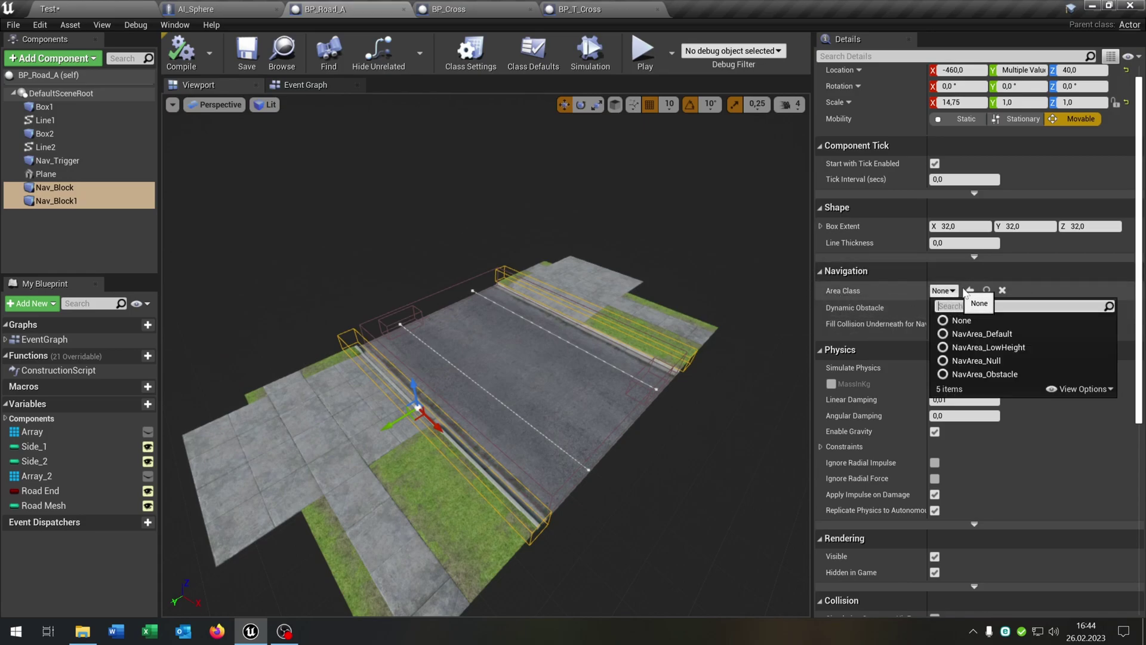
click(998, 375)
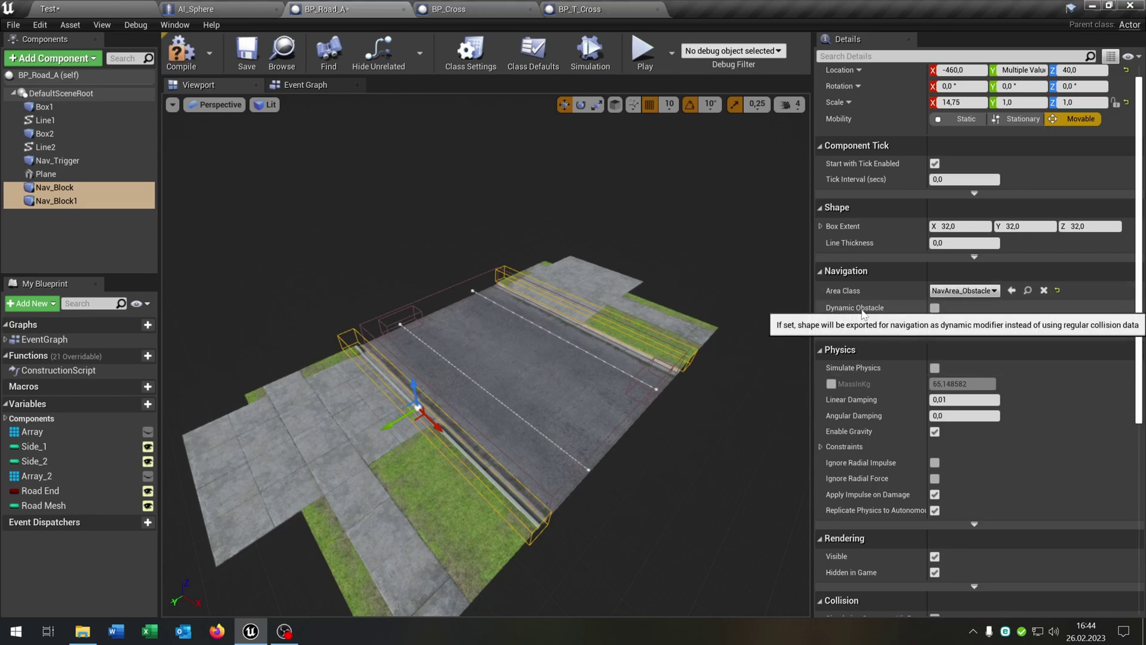
click(935, 308)
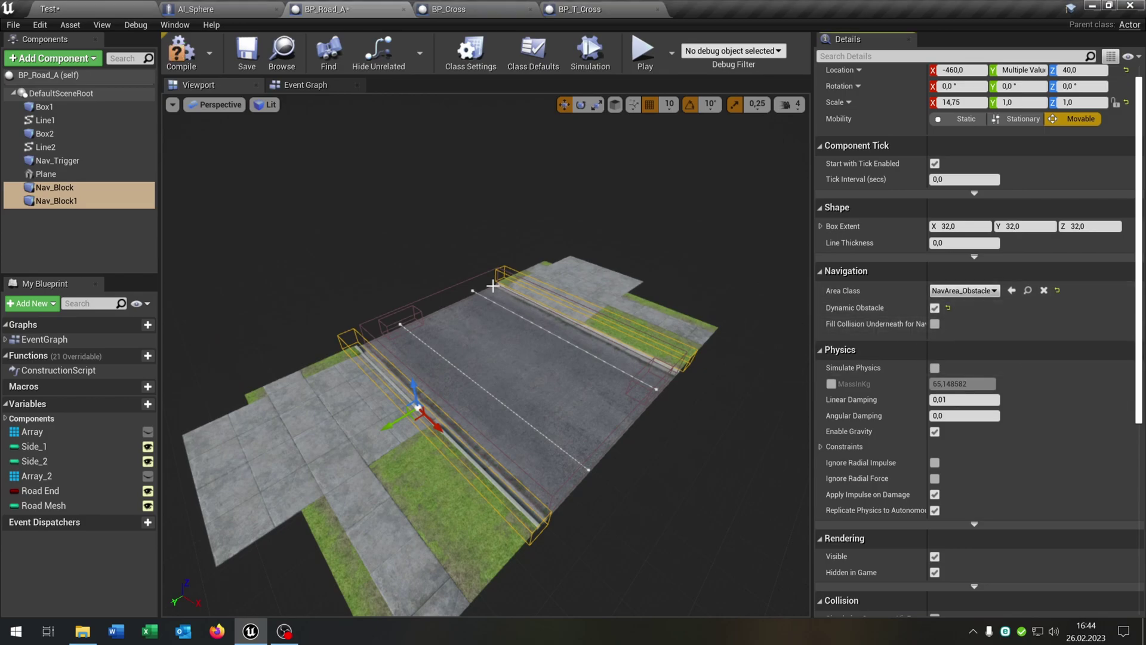
Step: Give all four Nav_Block components in BP_Cross the NavArea_Obstacle area class with Dynamic Obstacle enabled, and compile
click(445, 9)
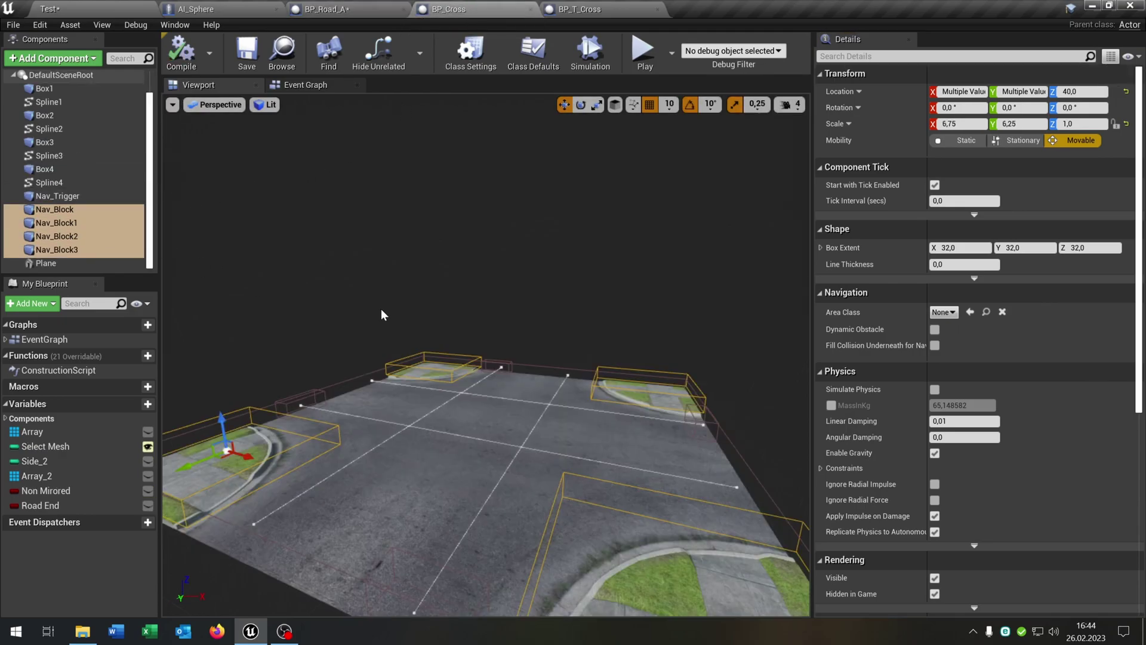
click(944, 311)
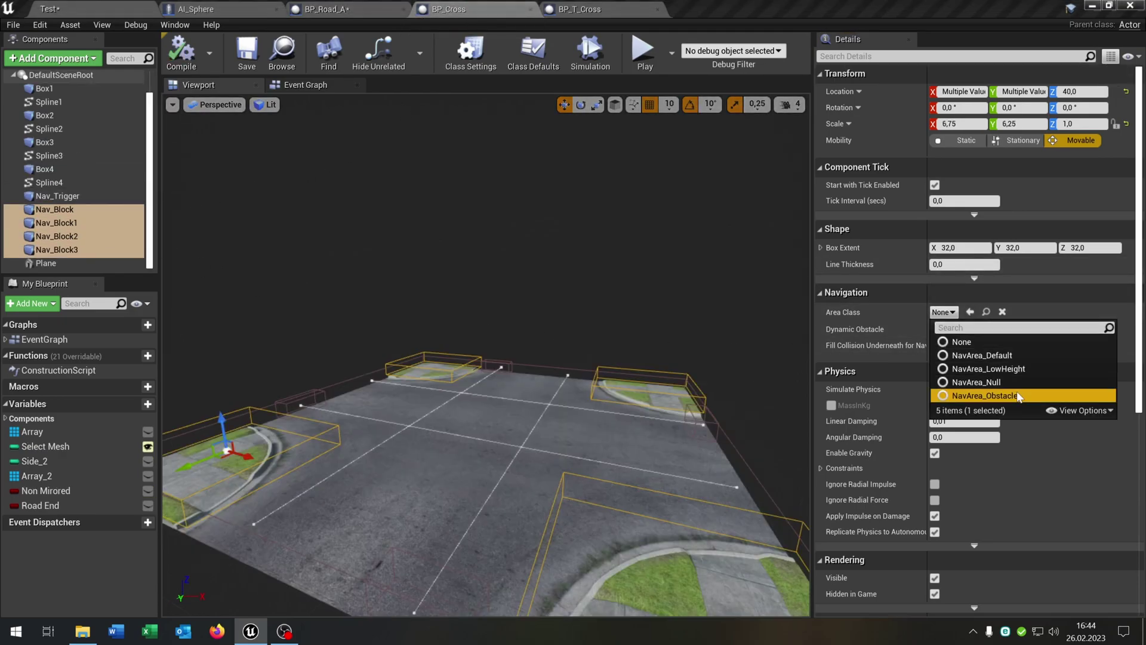
click(1019, 397)
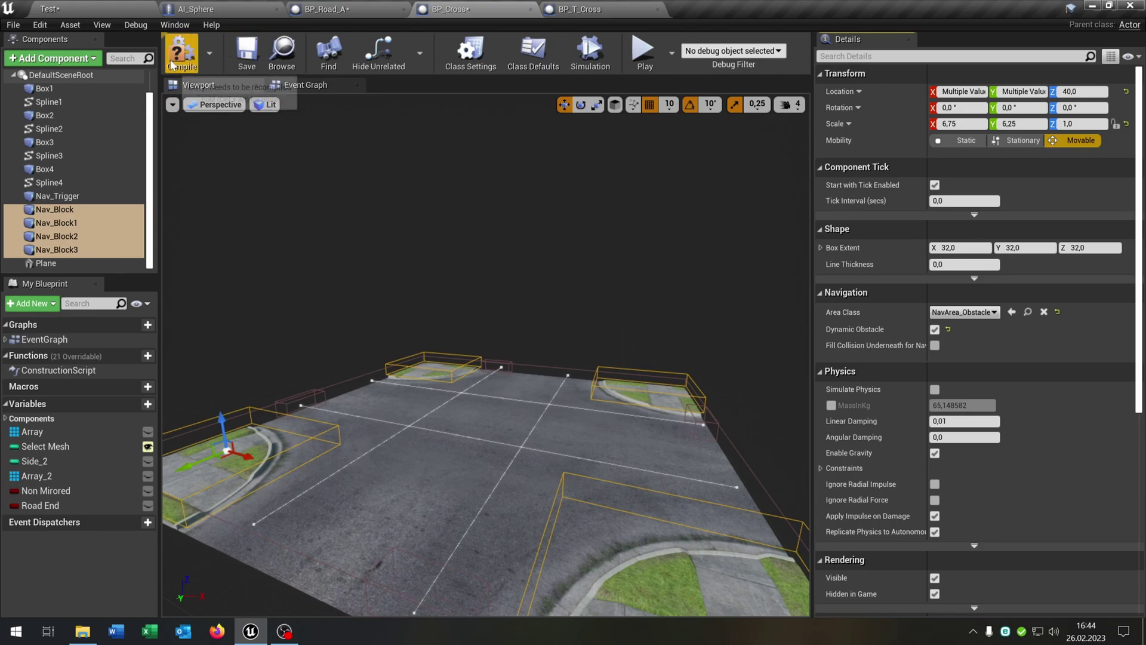
click(179, 53)
Step: Apply the NavArea_Obstacle area class and Dynamic Obstacle to the three Nav_Block components in BP_T_Cross, and compile
click(579, 9)
click(943, 312)
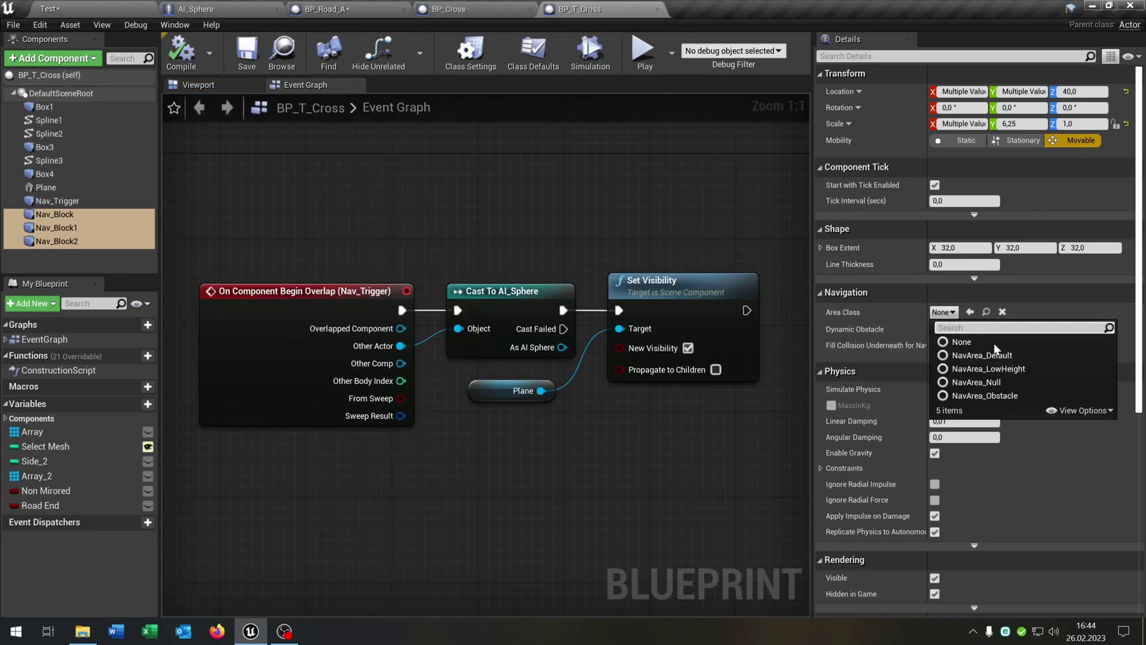
click(1016, 396)
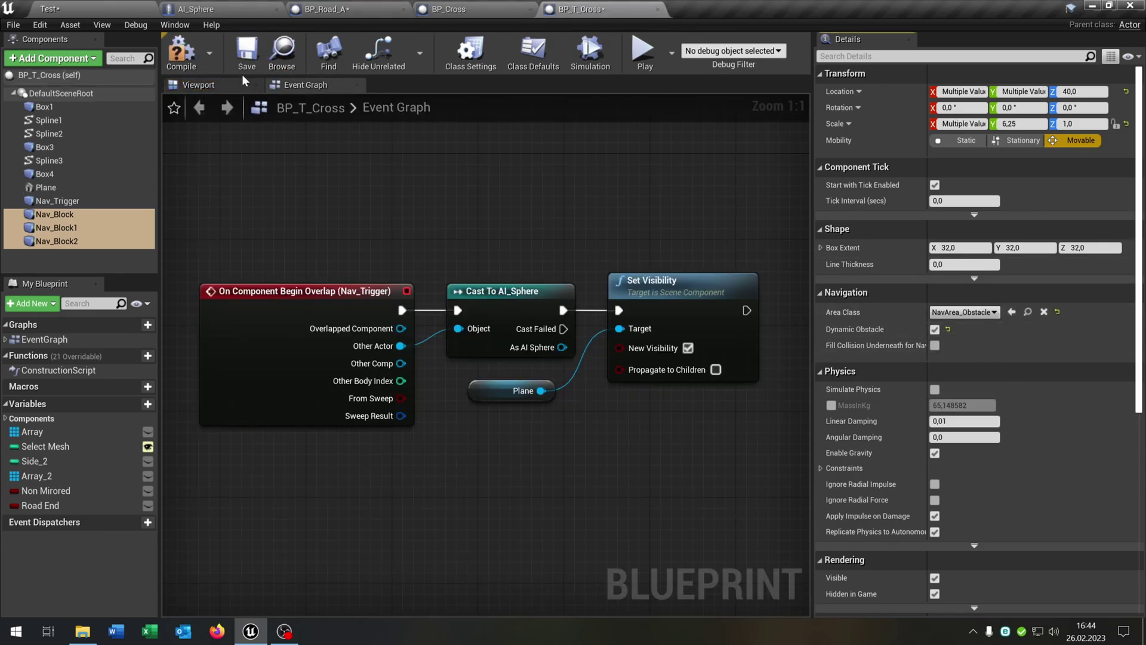
click(180, 53)
Step: Inspect the navigation mesh costs along the road borders in the Test level after the obstacle changes
click(106, 8)
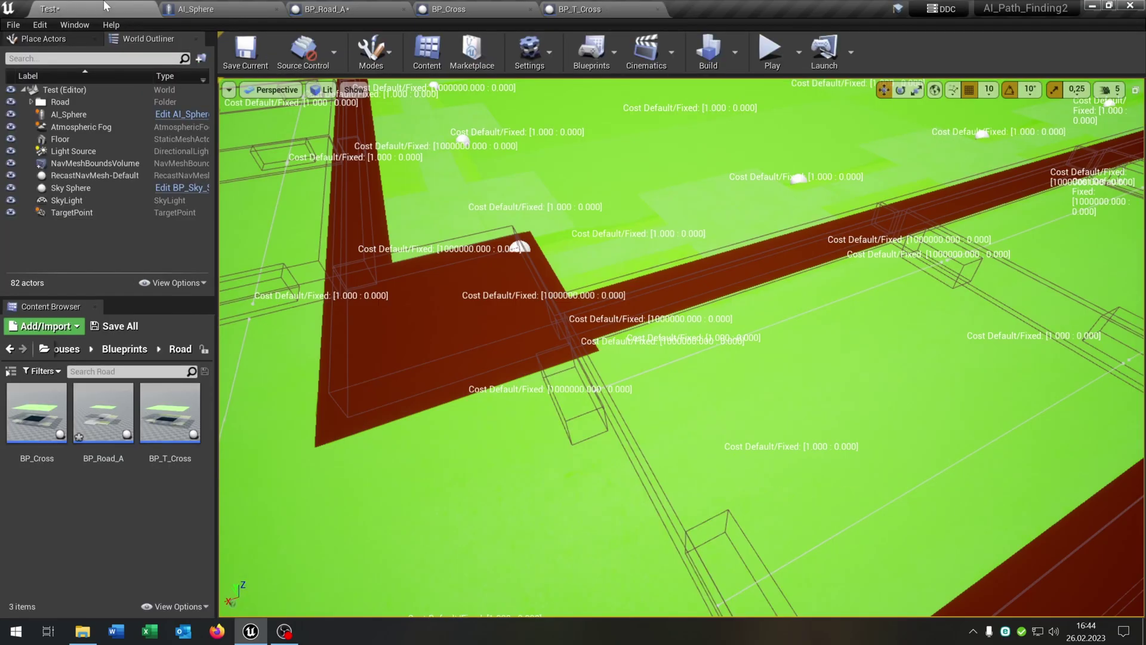
key(s)
right_drag(656, 360, 615, 327)
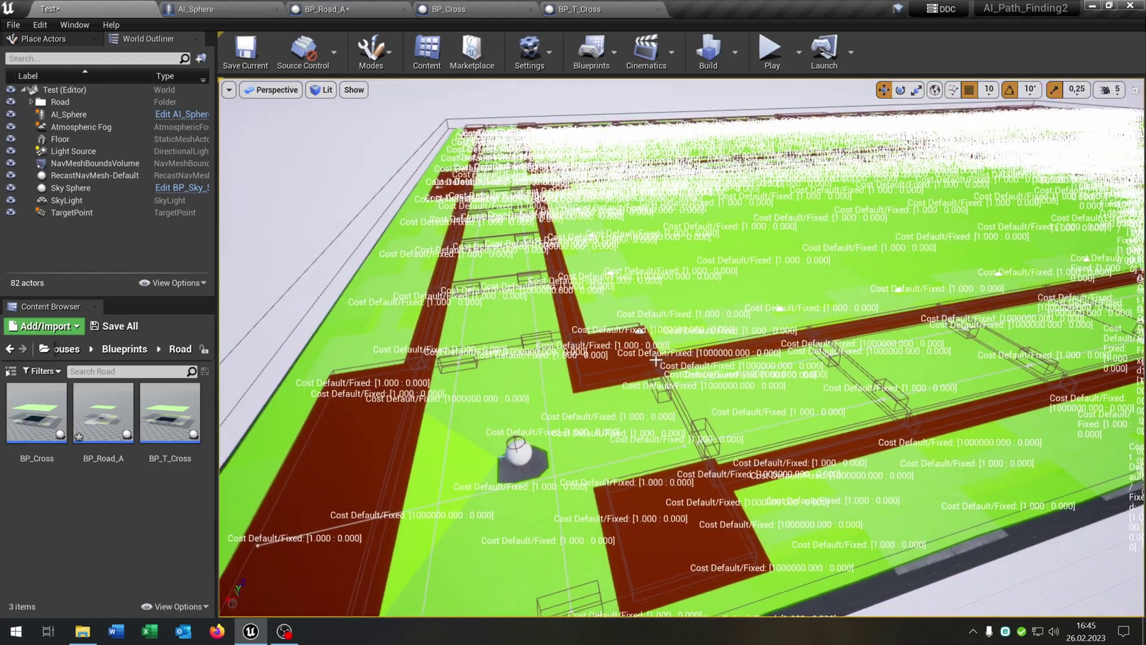
key(a)
mouse_move(743, 360)
right_down()
mouse_move(745, 347)
mouse_move(770, 353)
mouse_move(919, 317)
mouse_move(749, 342)
right_up()
key(w)
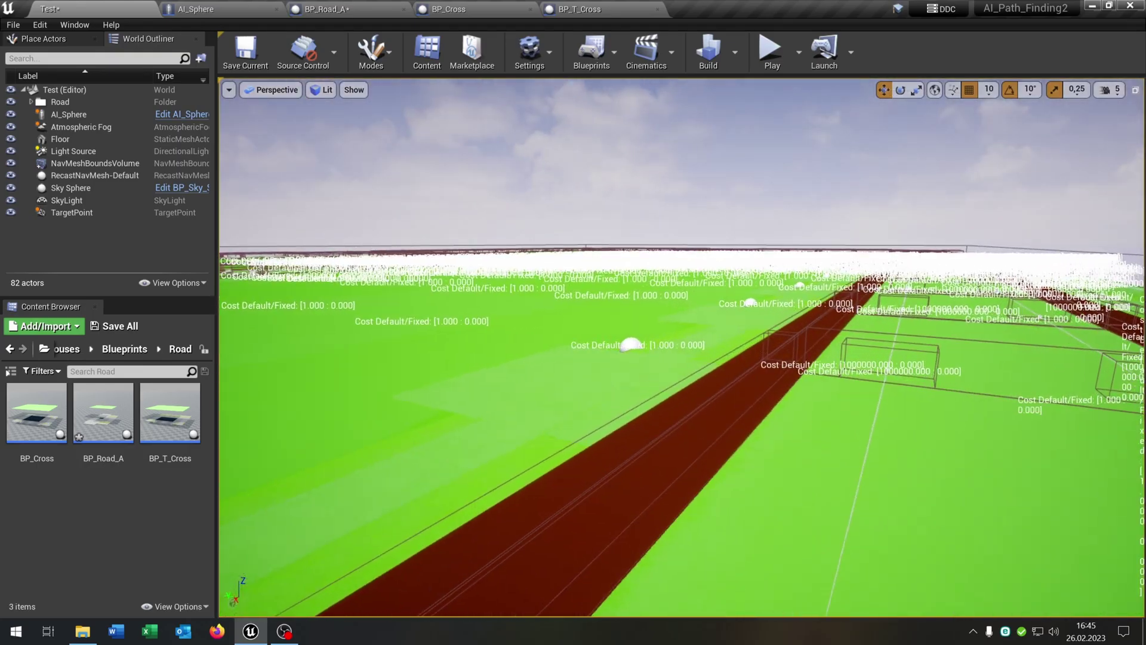
right_drag(651, 319, 812, 413)
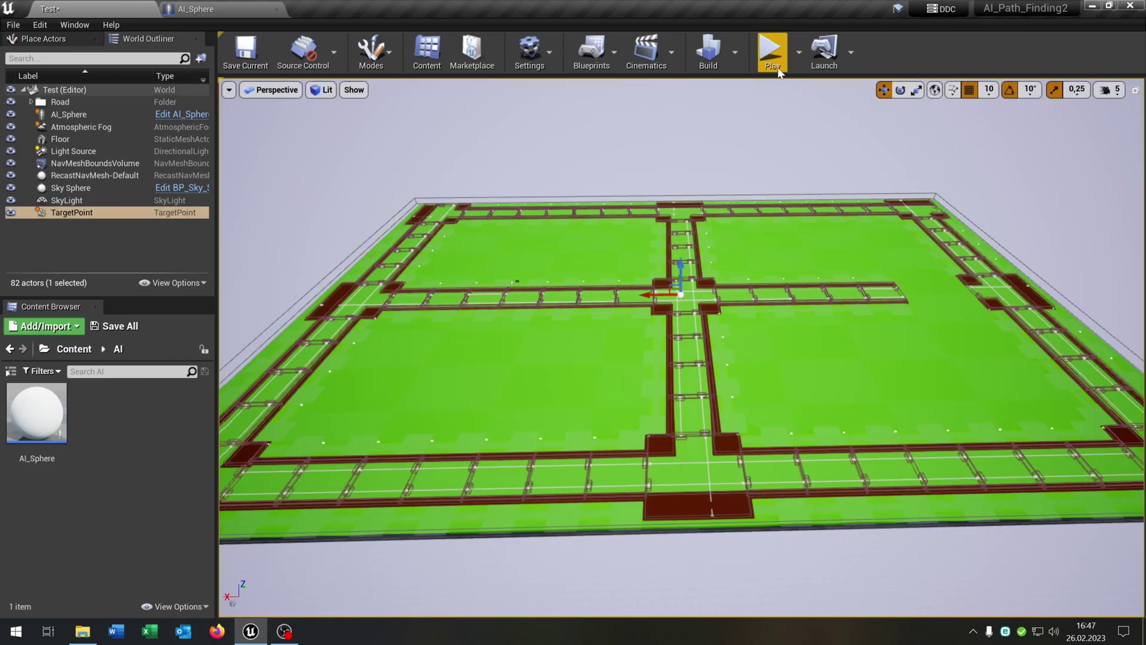
Step: Play-test the level, move TargetPoint from the central crossing to the far corner of the road network, and play-test again
click(772, 51)
key(Escape)
right_drag(772, 149, 827, 155)
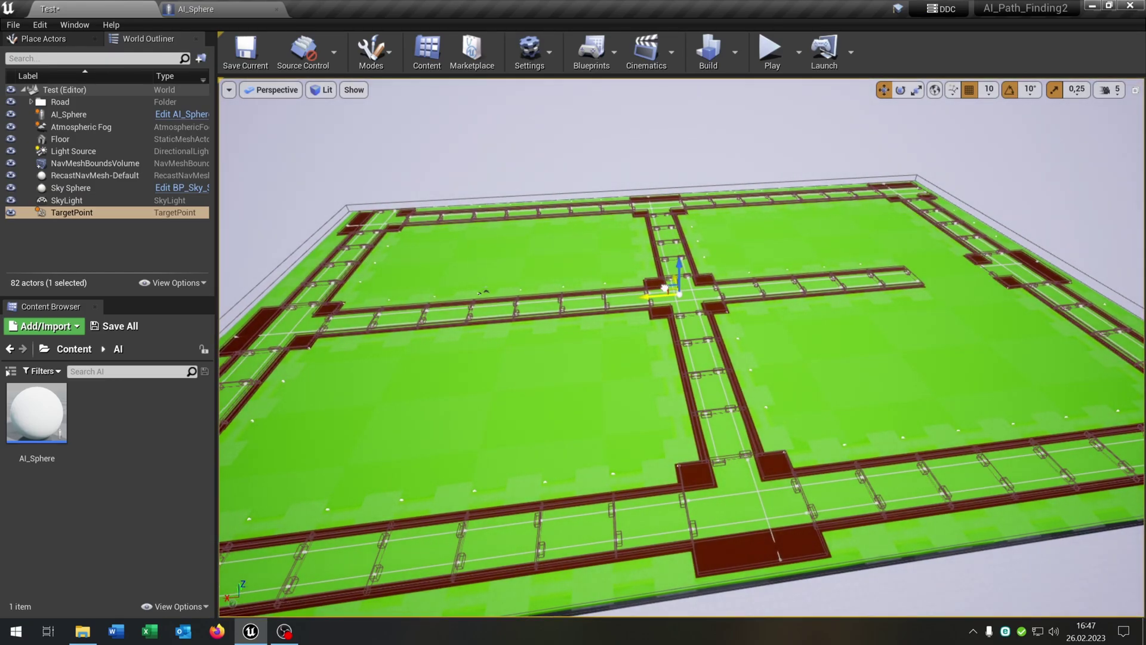
click(772, 50)
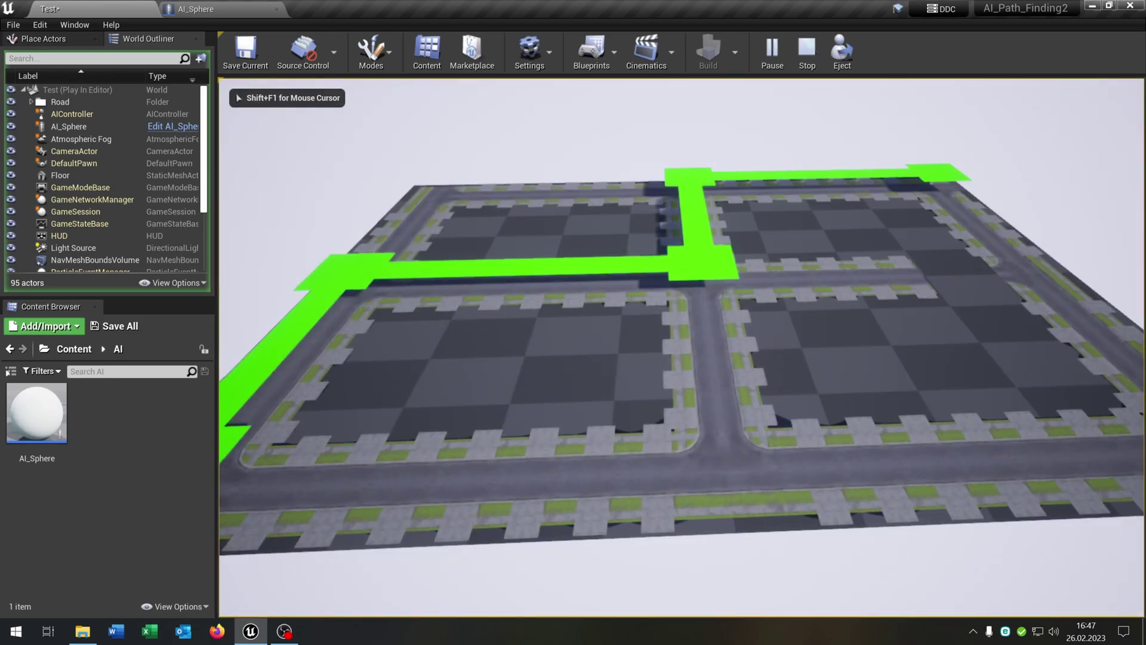
key(Escape)
Step: Set AI_Sphere's Character Movement Max Step Height to 10 and Ground Friction to 1000
click(233, 8)
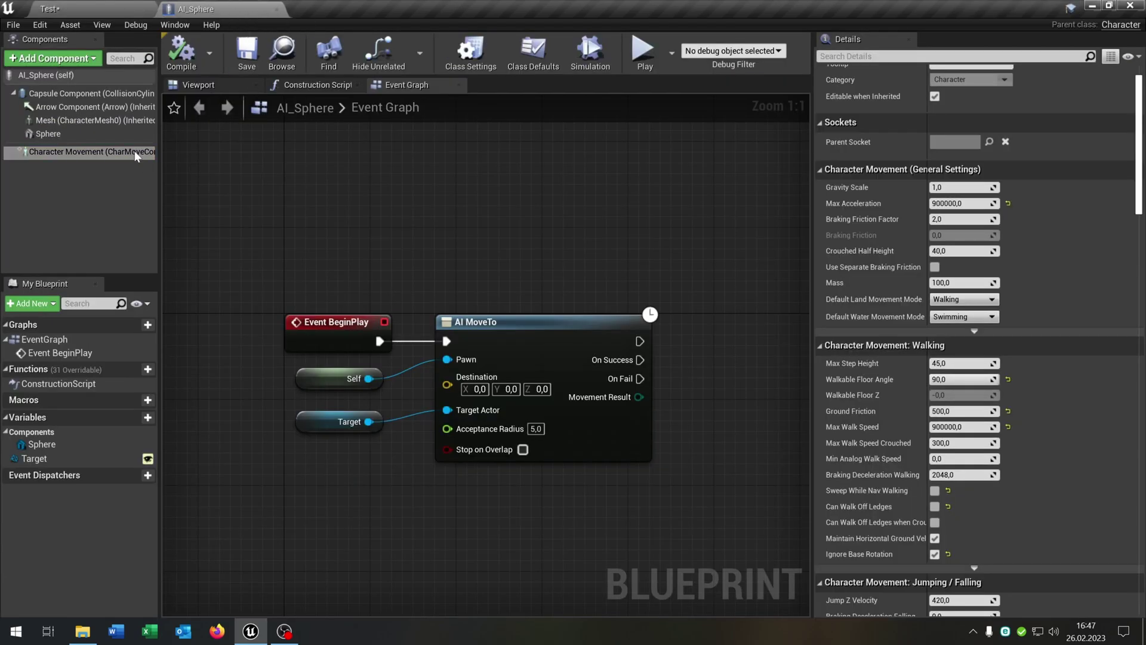
click(64, 153)
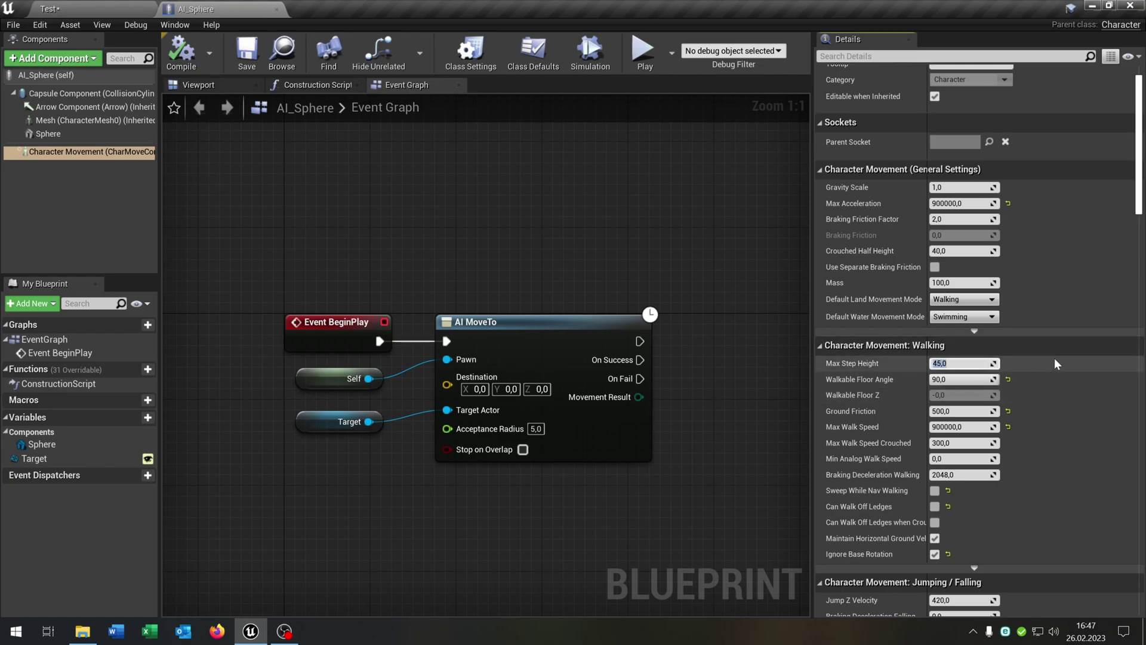
text(10)
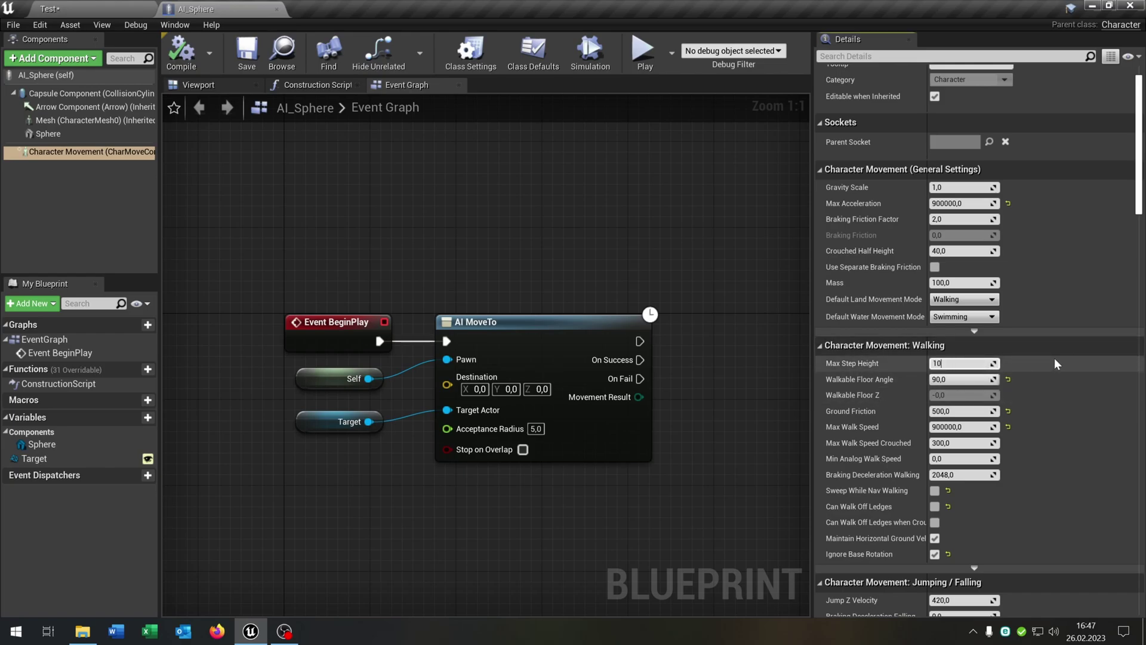
click(956, 412)
text(1000)
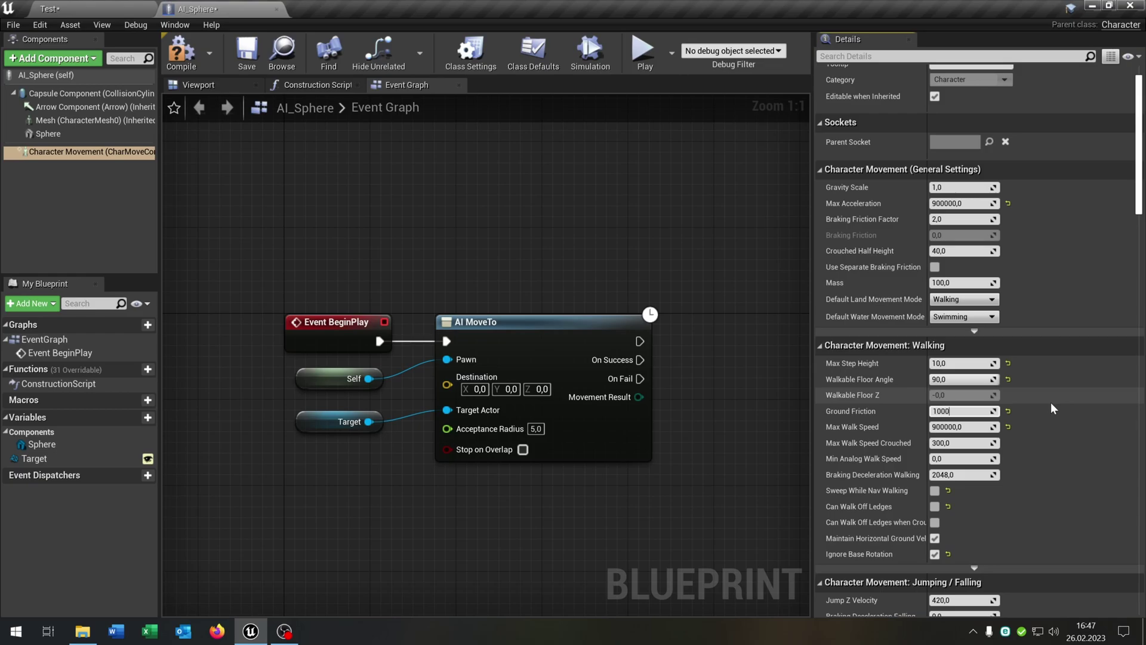
key(Return)
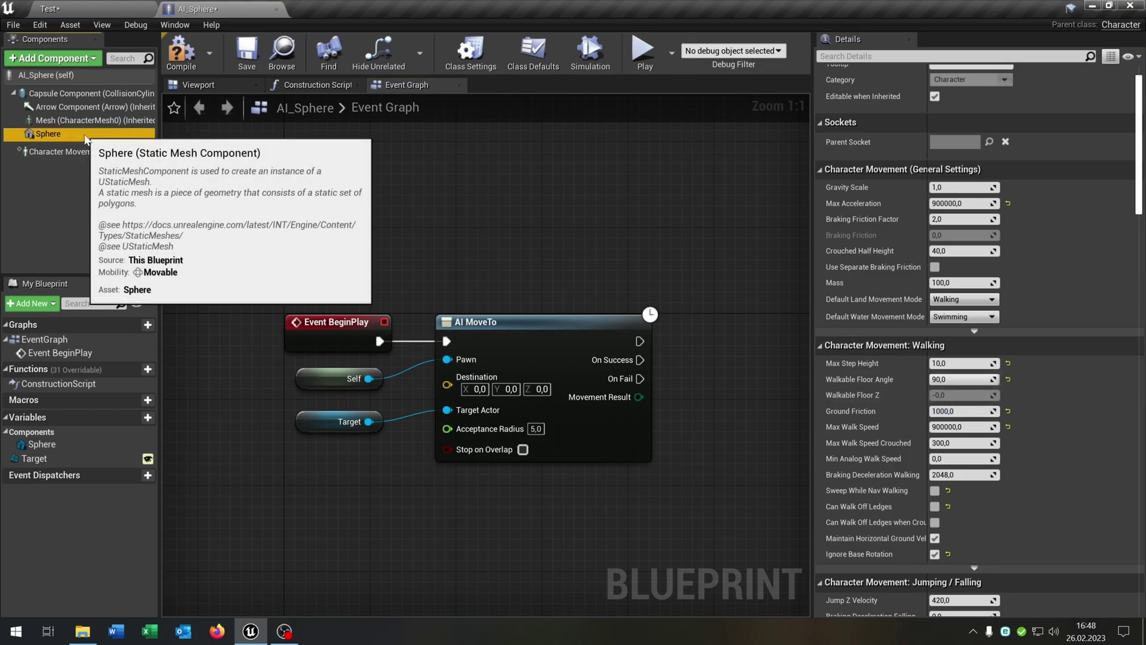
Step: Delete the Sphere static mesh component from AI_Sphere, save the blueprint, and return to the Test level
click(87, 134)
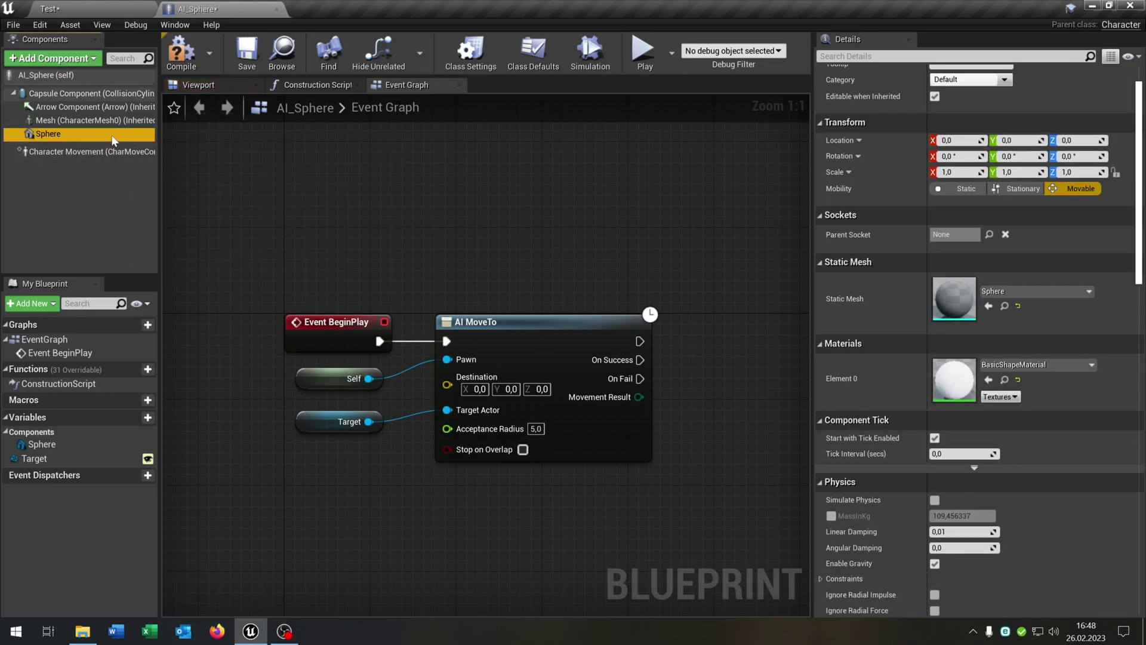
key(Delete)
click(245, 67)
click(117, 8)
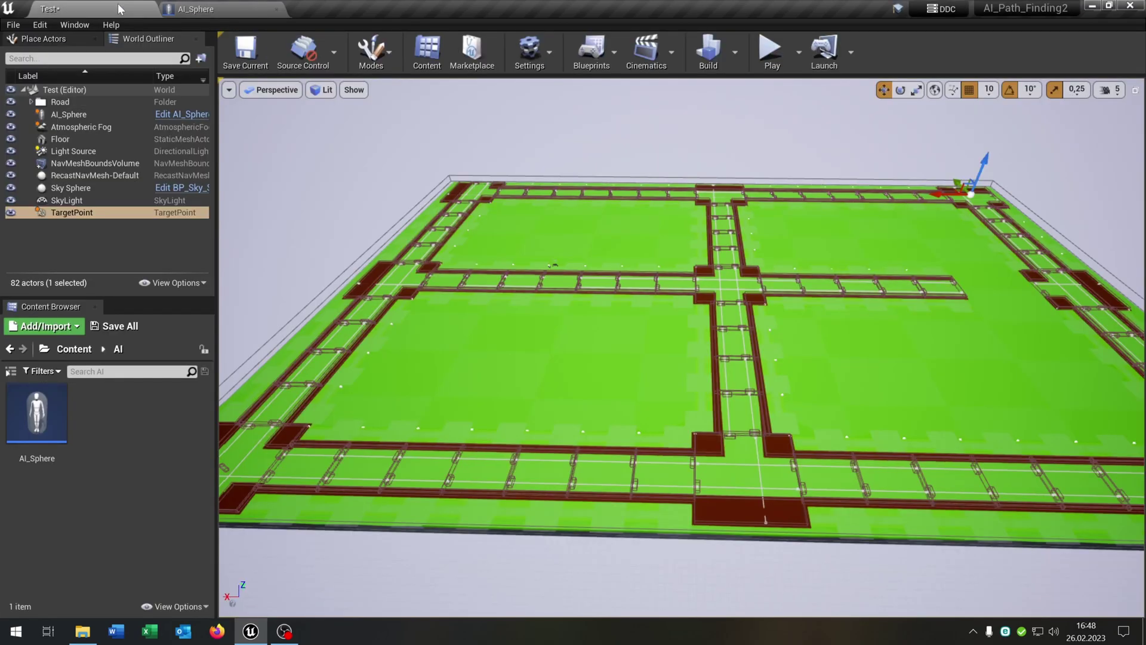
right_drag(503, 280, 519, 280)
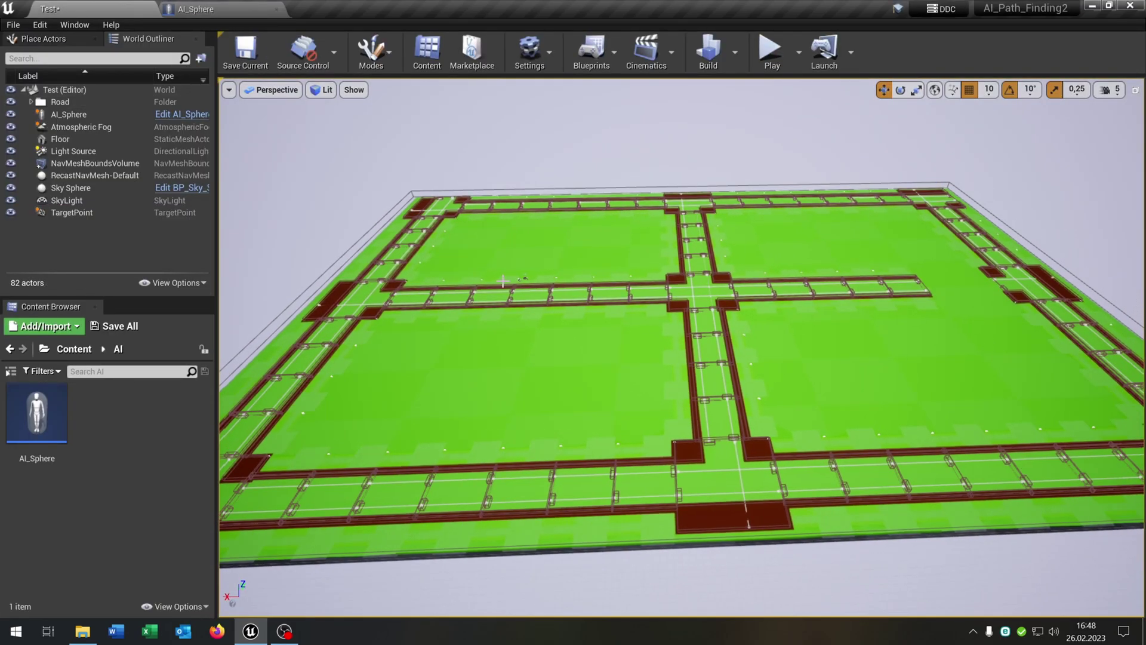